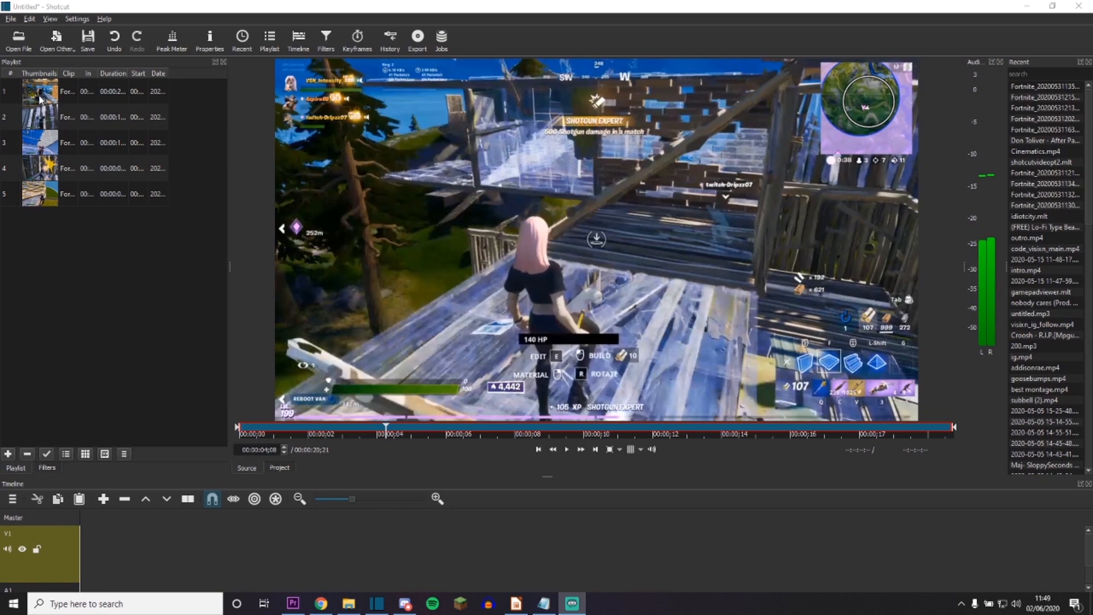
Add the first playlist clip to the start of video track V1 and move the playhead to 9 seconds
left_click_drag(32, 94, 84, 558)
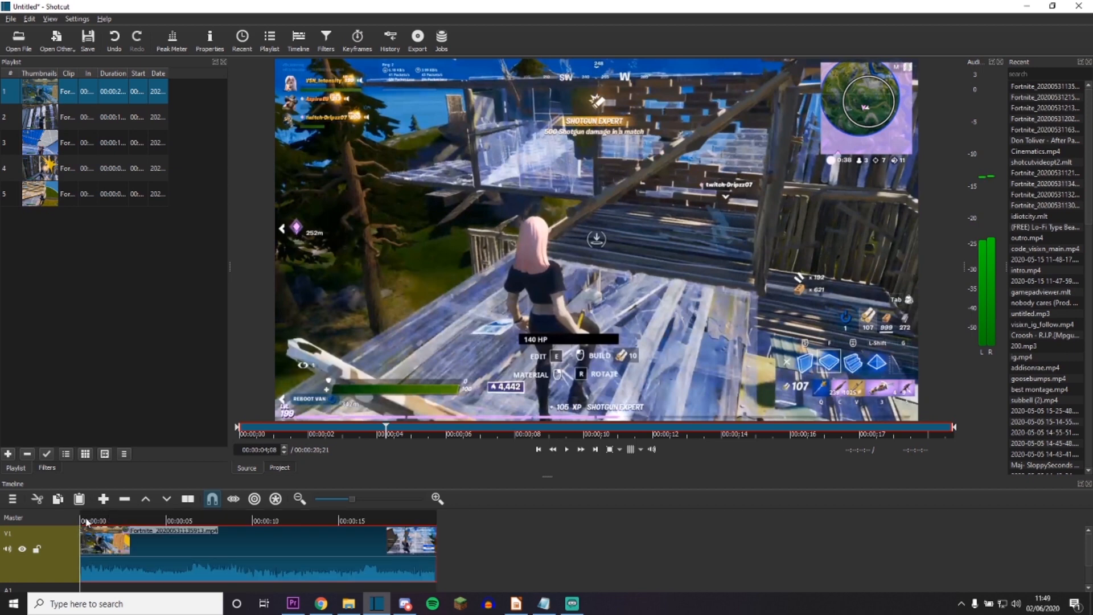
left_click(236, 529)
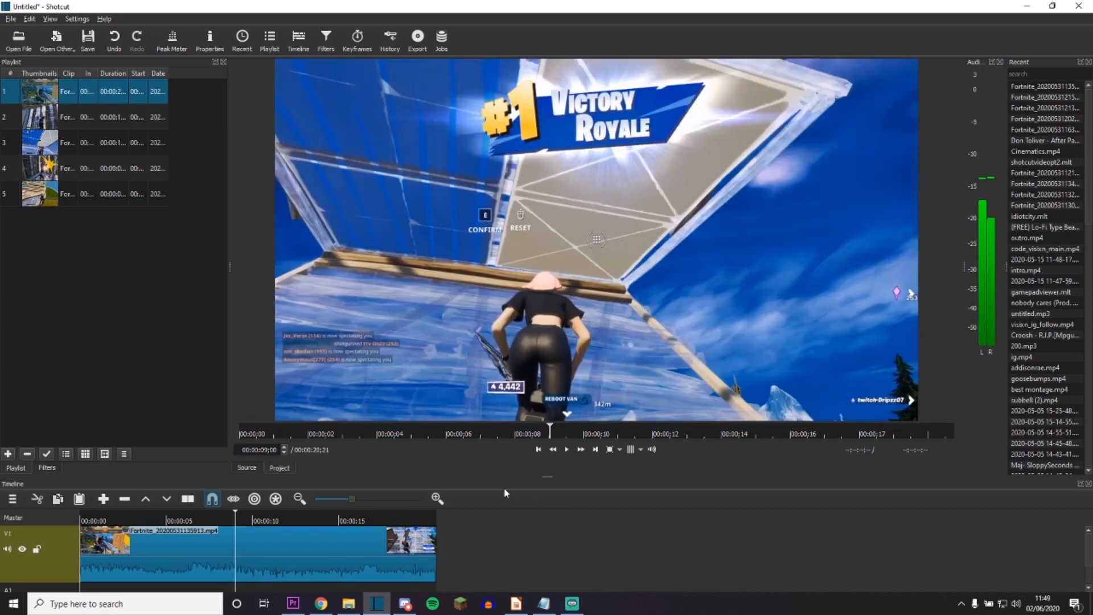
scroll(529, 549, "down", 2)
scroll(530, 549, "up", 2)
scroll(513, 550, "down", 2)
scroll(492, 548, "up", 2)
Undock the timeline panel from the main window and restore the default layout
left_click_drag(86, 483, 73, 552)
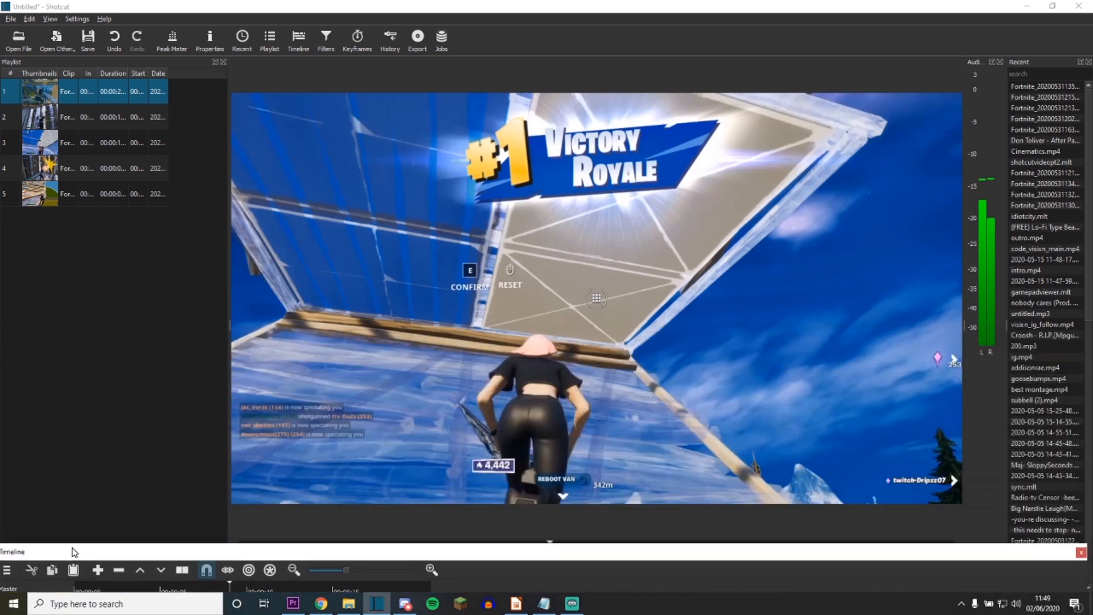
left_click_drag(144, 554, 132, 470)
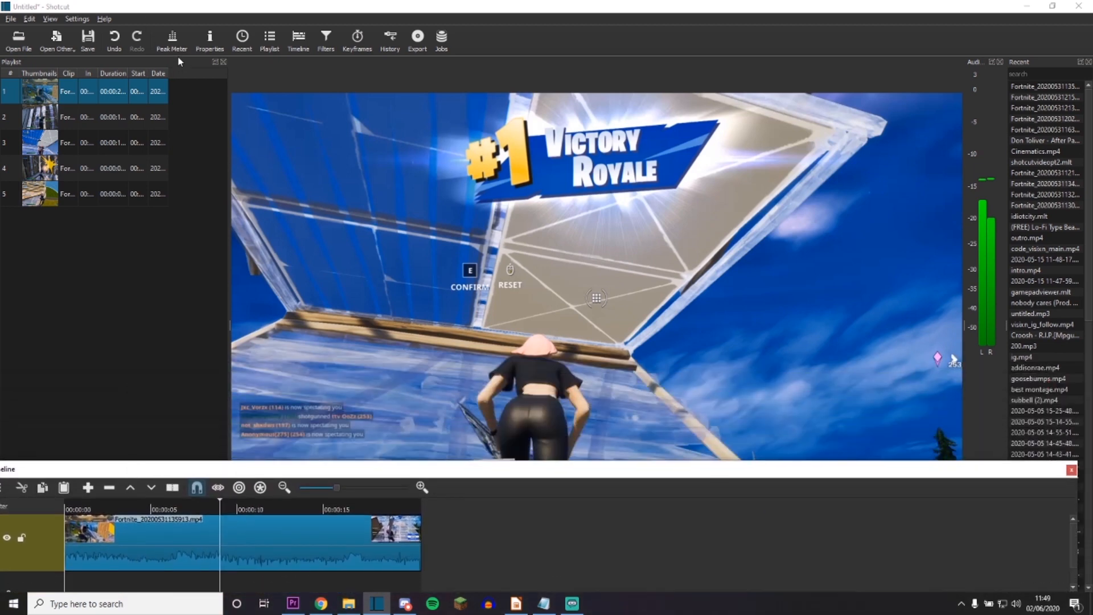
left_click(45, 19)
mouse_move(94, 30)
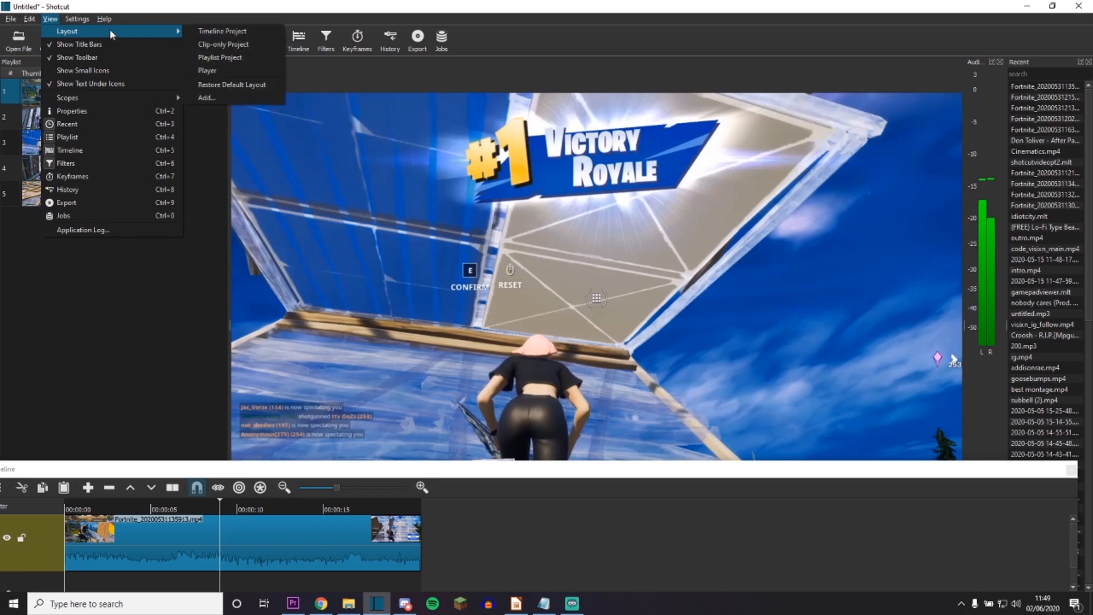
left_click(222, 86)
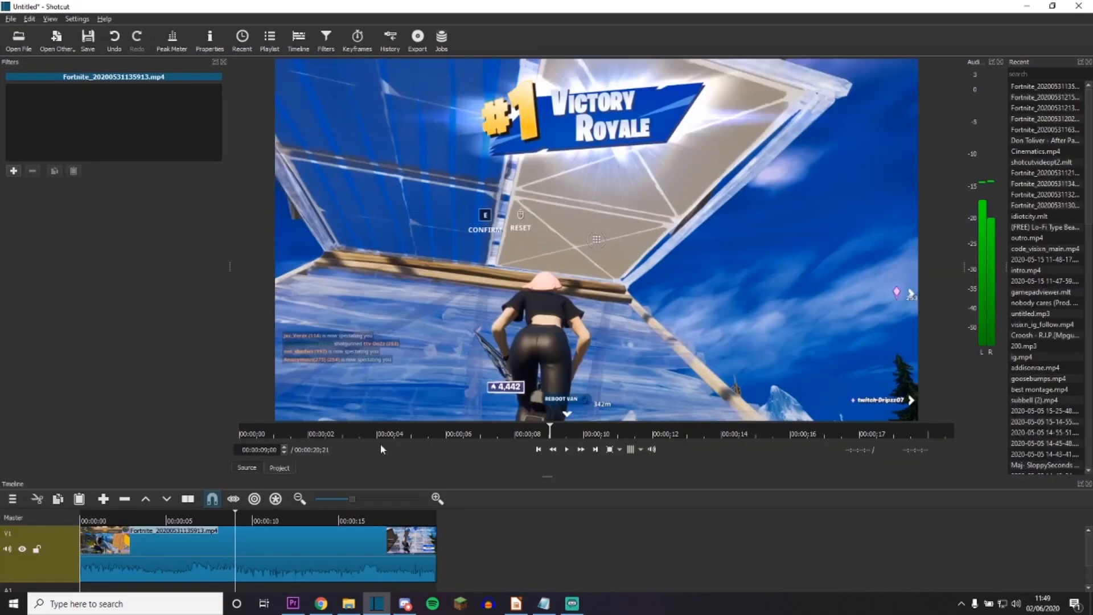
Split the V1 clip at 00:00:14;07 and delete the part after the cut
scroll(454, 550, "down", 2)
scroll(455, 555, "up", 1)
scroll(455, 555, "up", 1)
left_click_drag(234, 514, 325, 522)
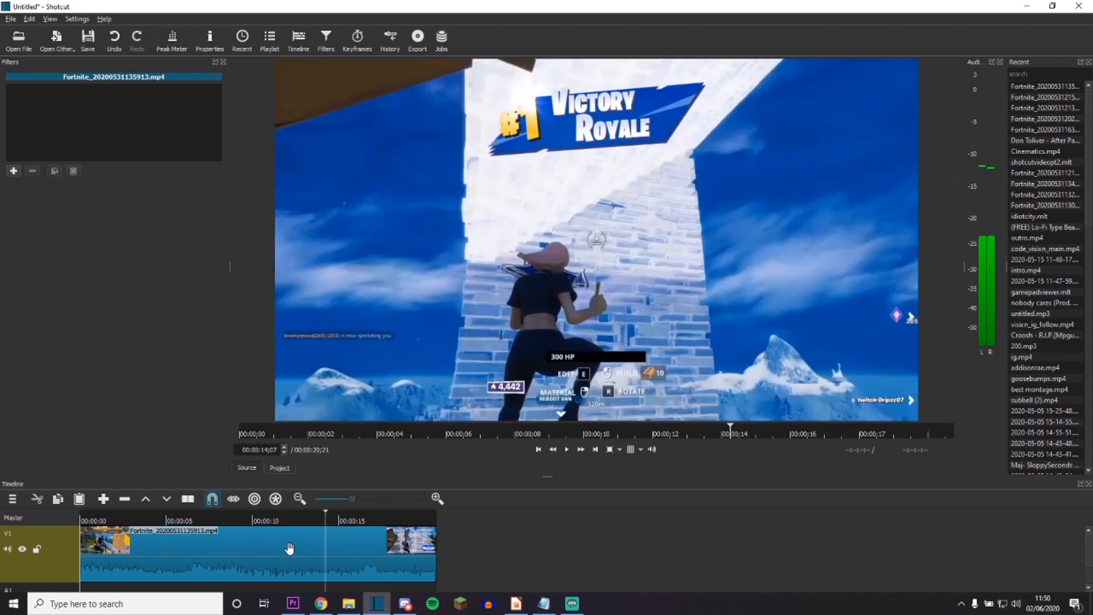
left_click(290, 549)
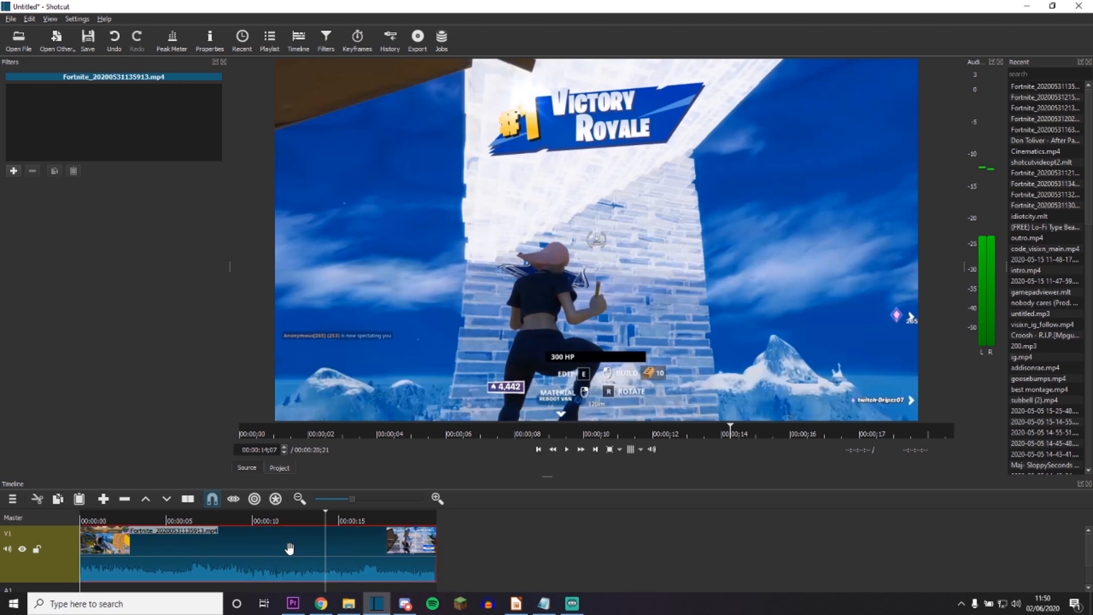
key("s")
key("Delete")
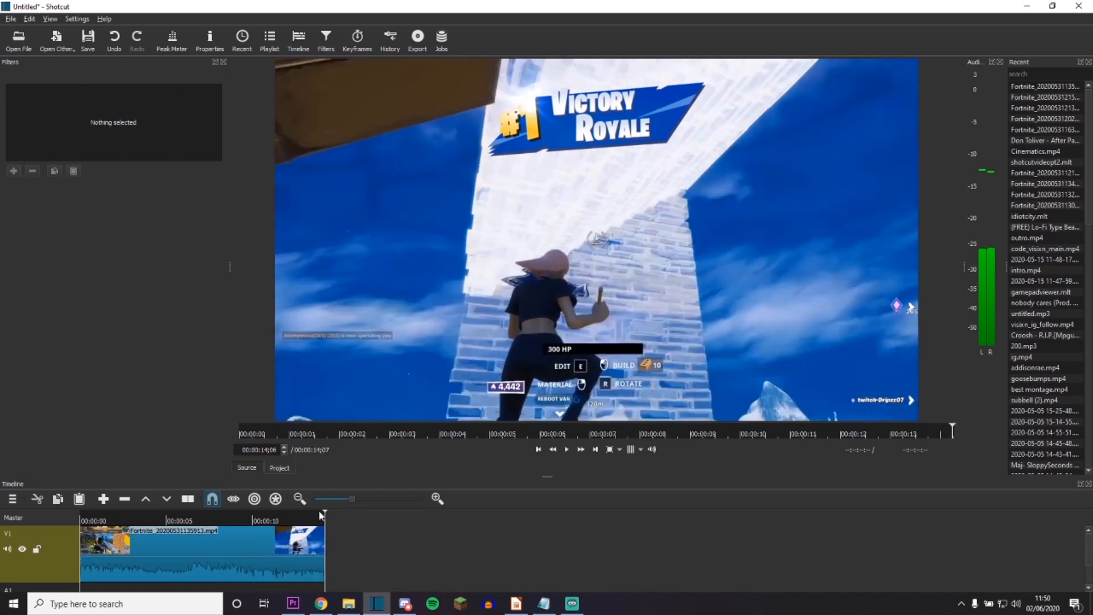
Split the remaining V1 clip at the 5-second mark
left_click_drag(325, 515, 141, 530)
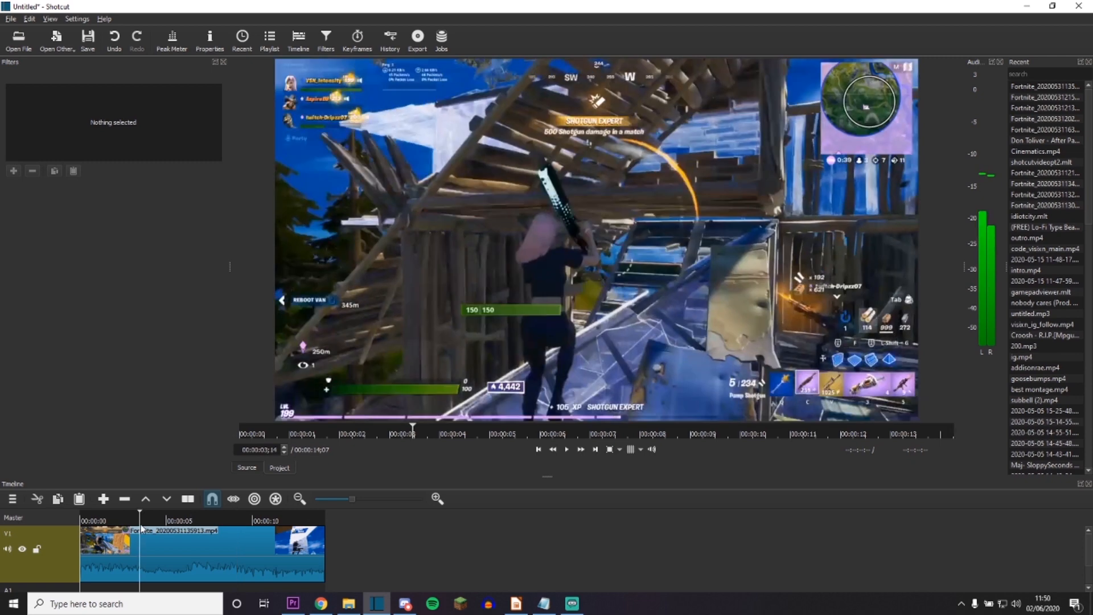
left_click(203, 560)
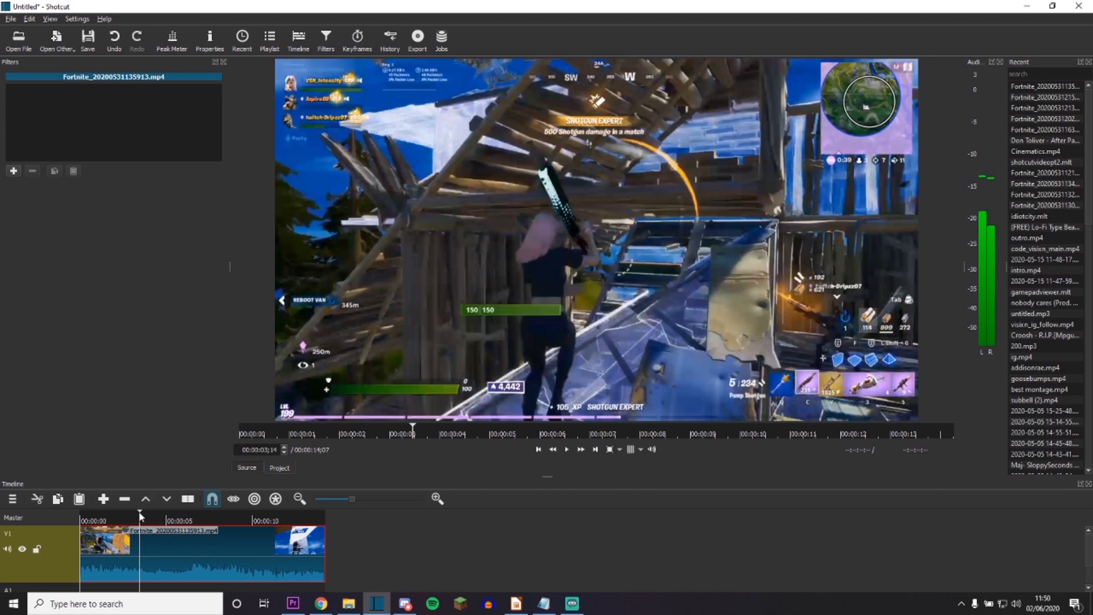
left_click_drag(139, 519, 166, 516)
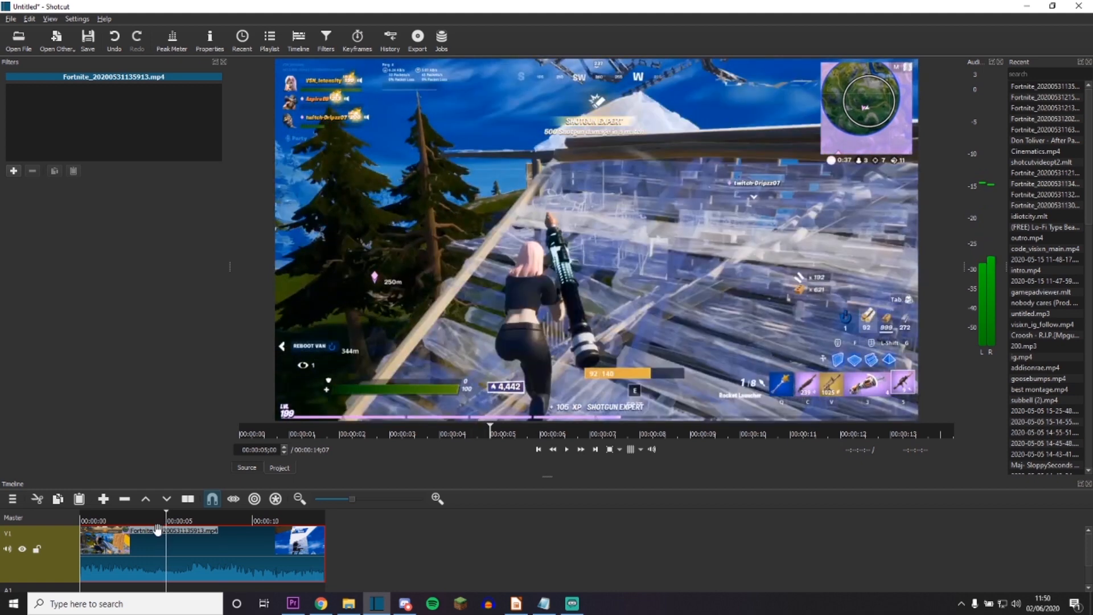
key("s")
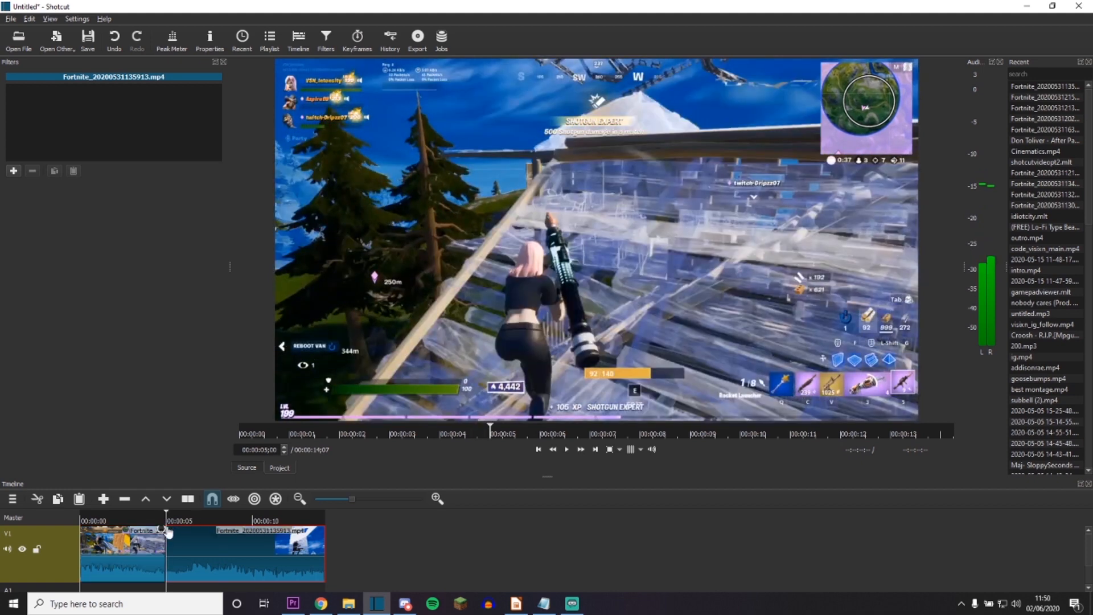
Apply a Gaussian blur filter with an amount of 50 to the first five-second segment and return the playhead to the start
left_click(124, 553)
left_click(13, 171)
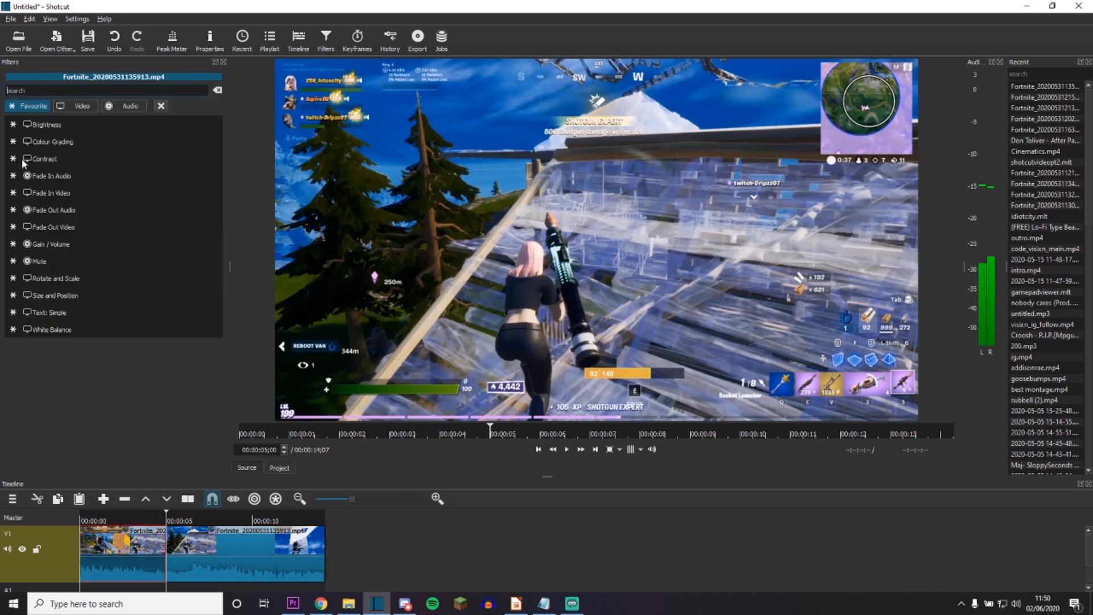
type("c")
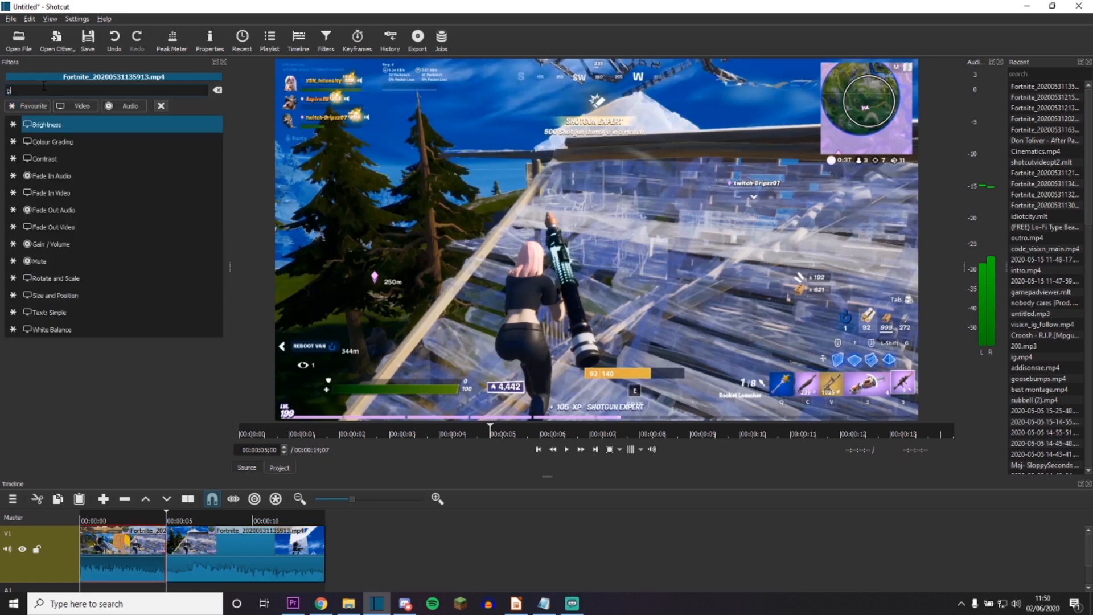
type("au")
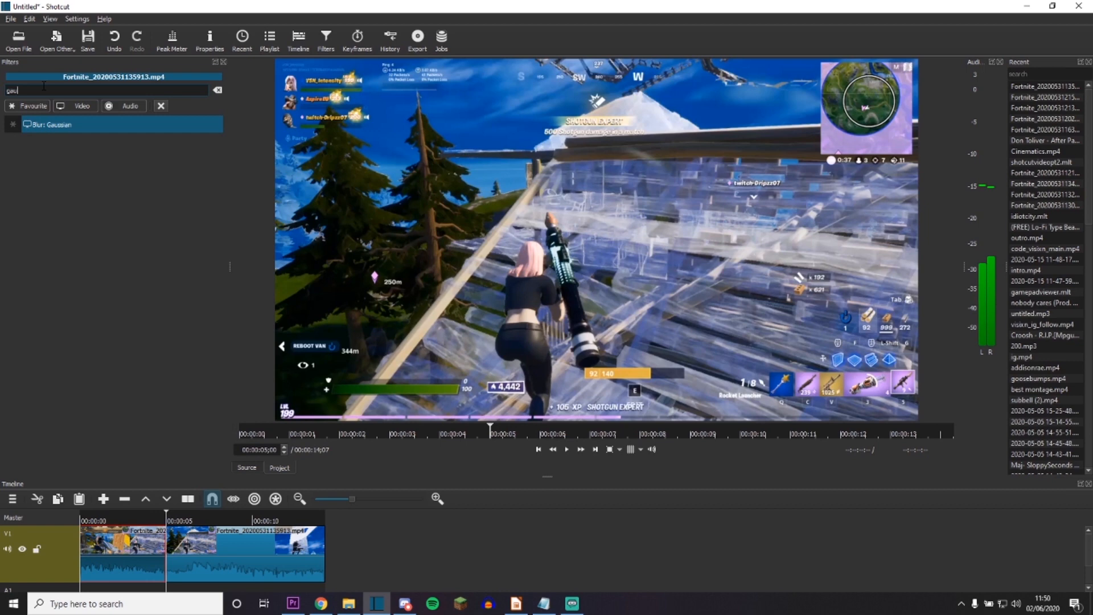
left_click(56, 129)
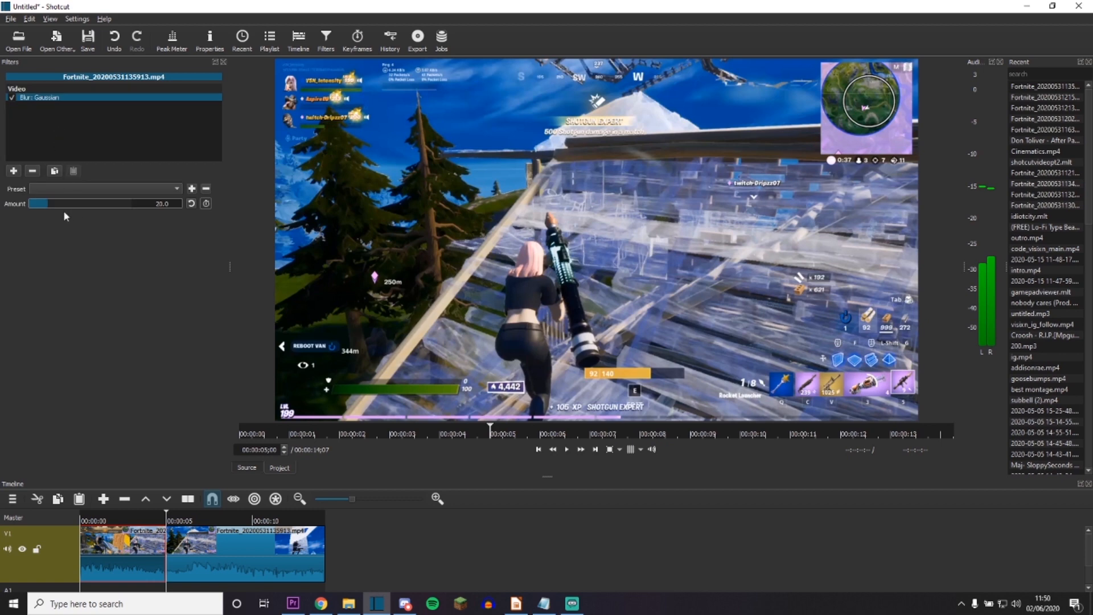
left_click_drag(48, 204, 79, 202)
left_click(160, 516)
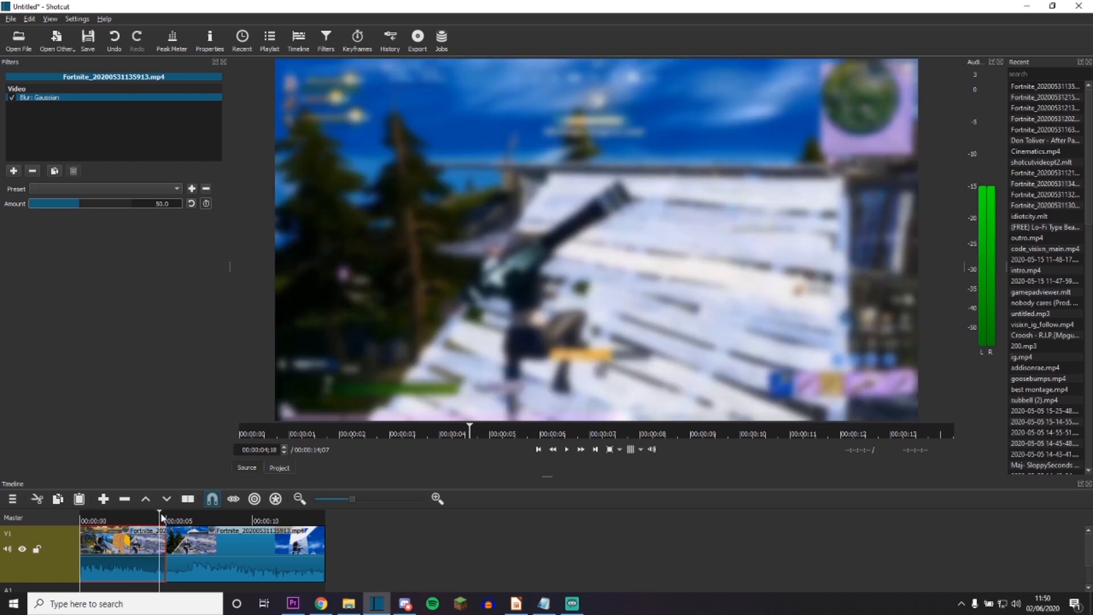
left_click_drag(161, 516, 72, 370)
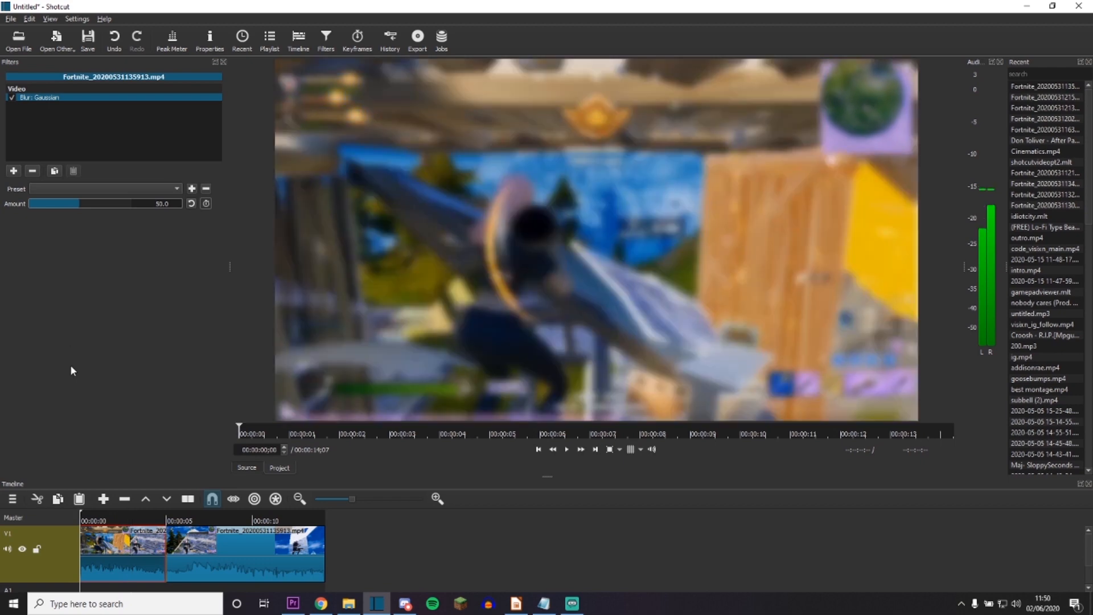
Add a Mute audio filter to the blurred opening segment
left_click(14, 172)
type("m")
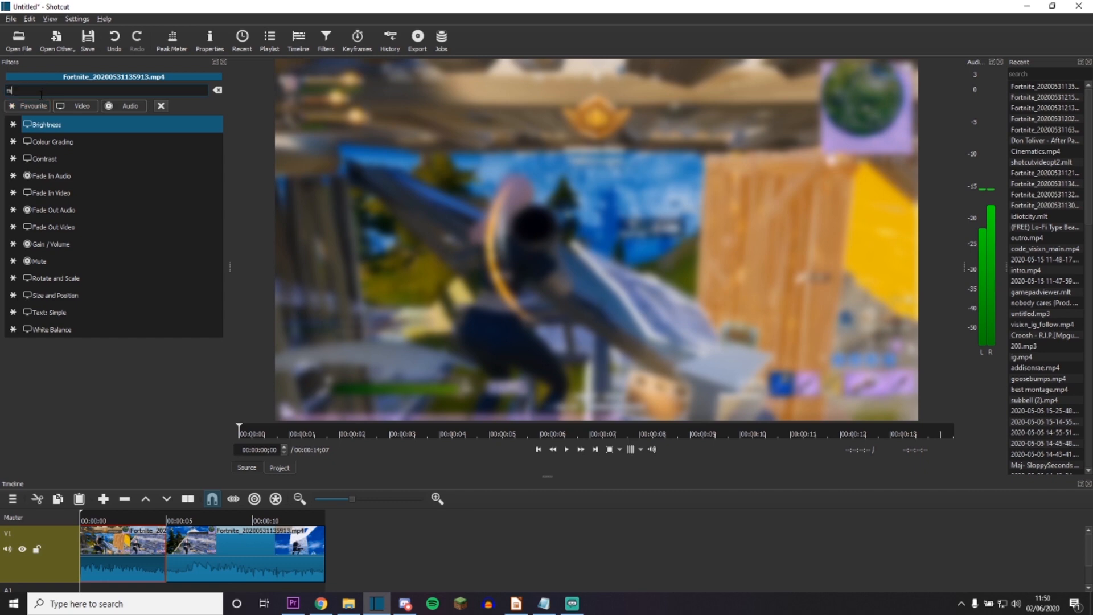
type("ute")
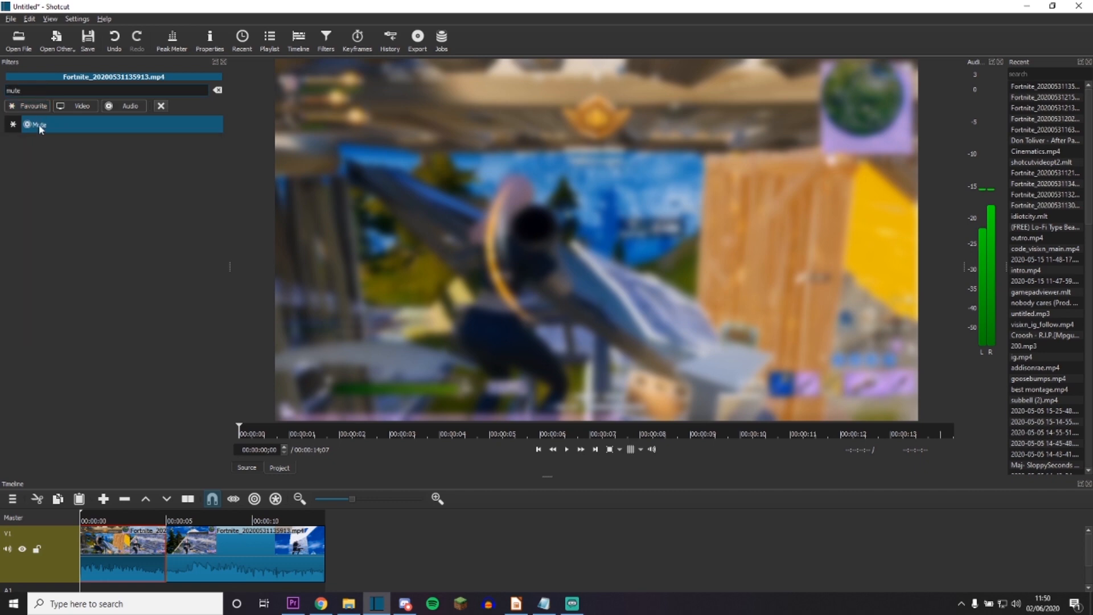
left_click(38, 124)
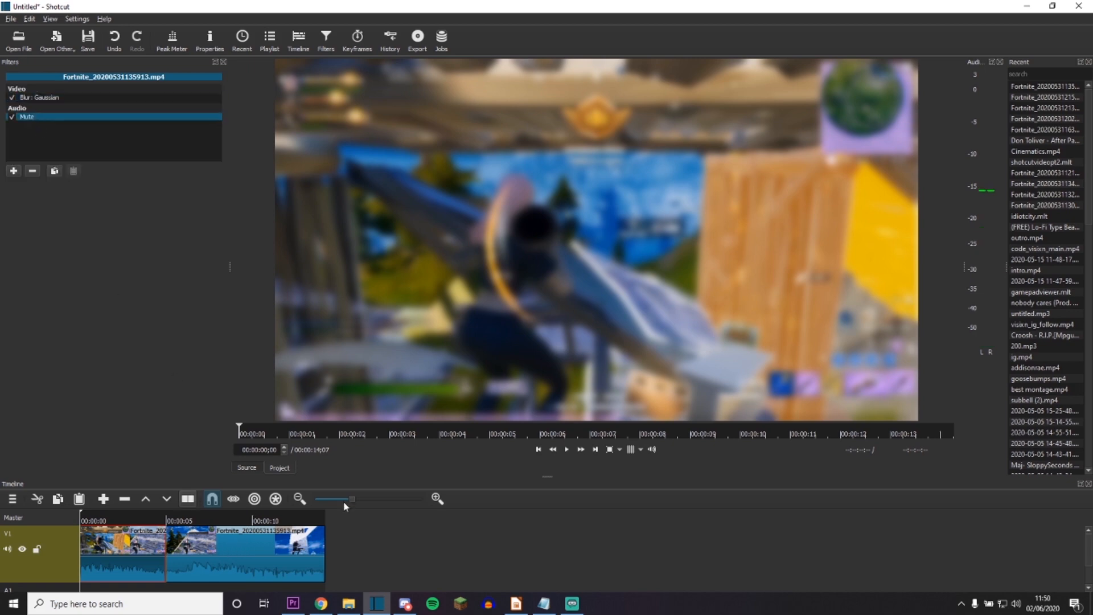
Add a Text: Simple filter to the opening segment and replace its timecode placeholder with "highlights"
left_click(14, 173)
left_click(52, 91)
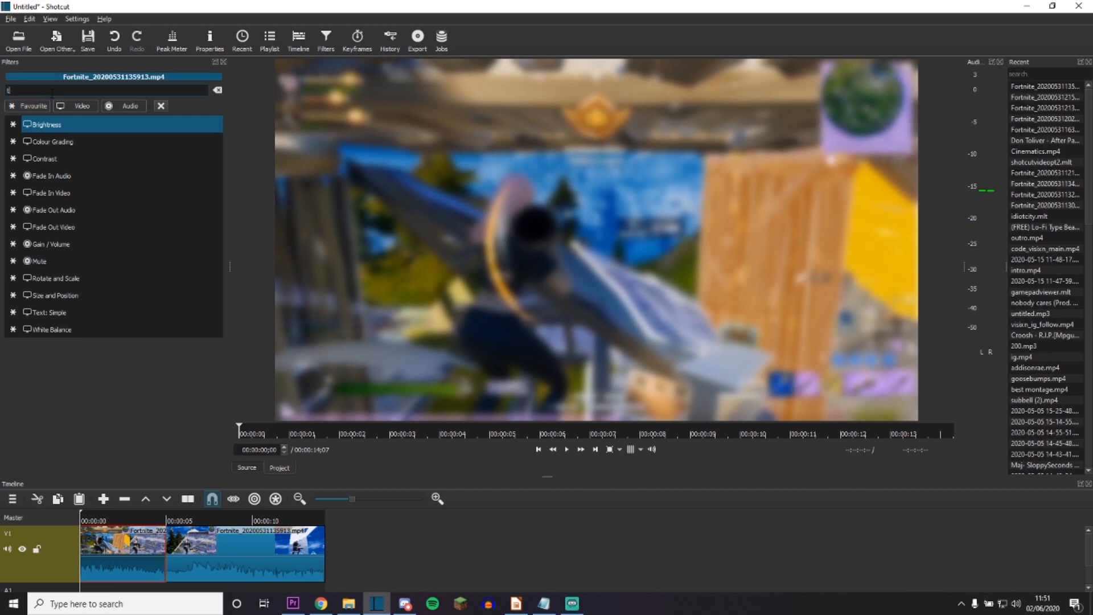
type("text")
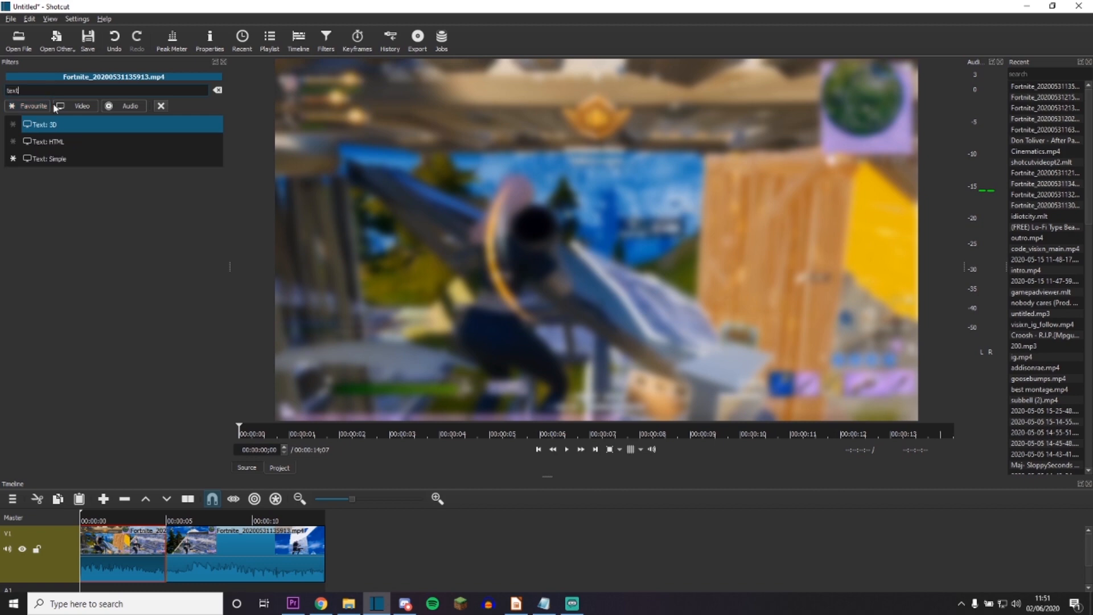
left_click(75, 159)
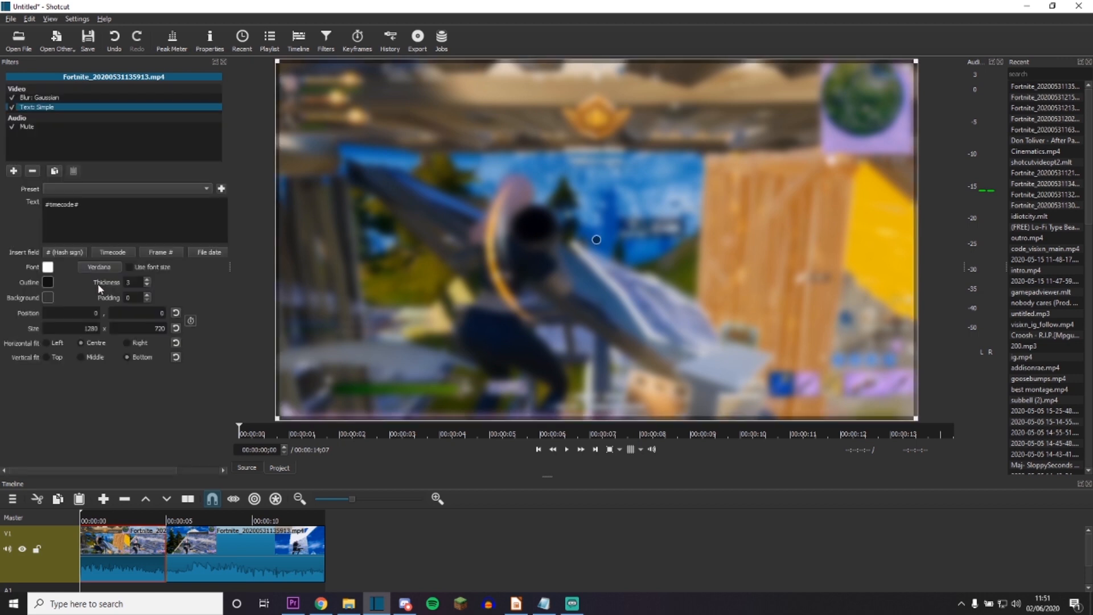
left_click_drag(80, 204, 57, 203)
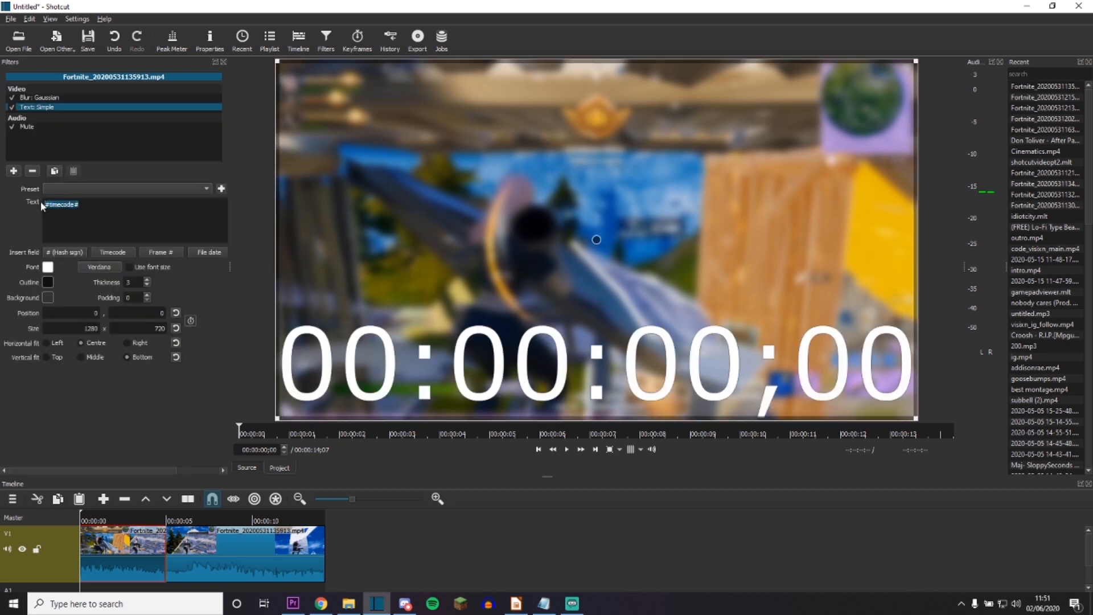
type("highligh")
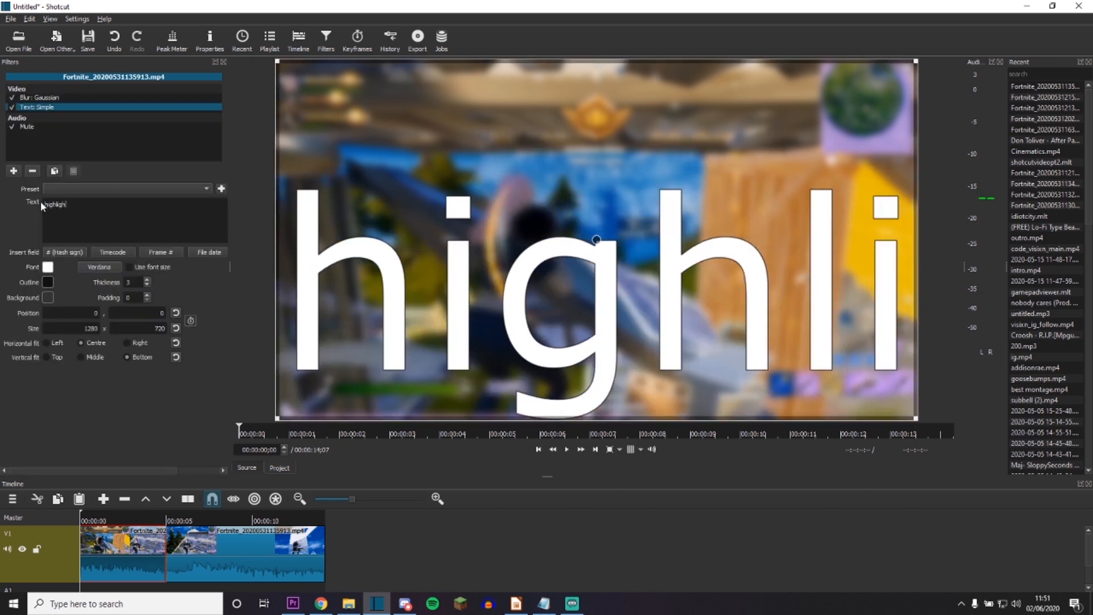
type("ts")
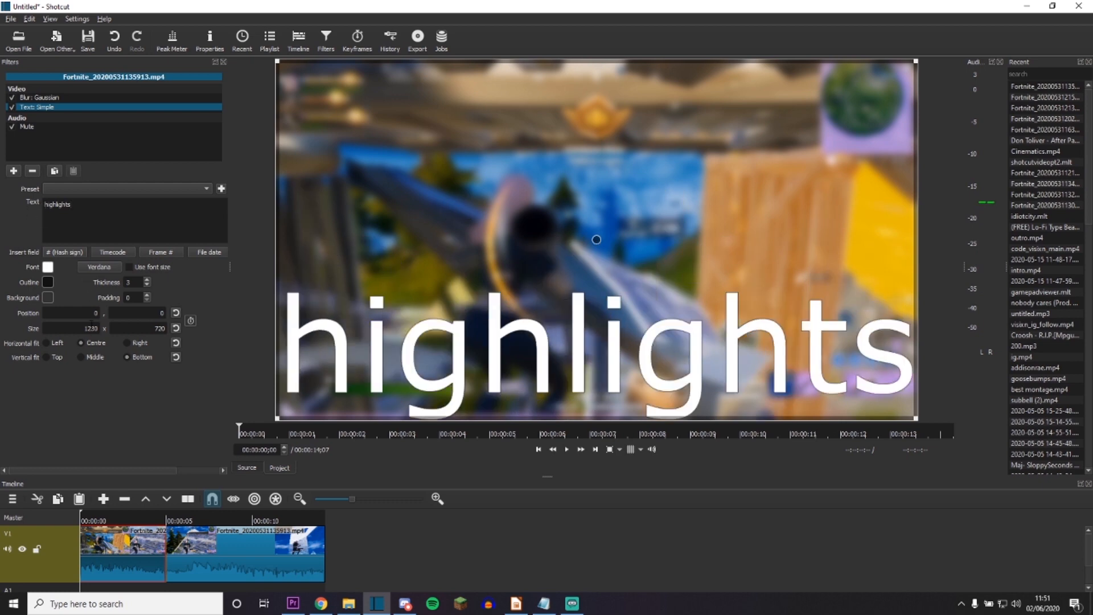
Align the title text vertically to the middle and set its font to AvenirNext LT Pro Bold
left_click(81, 357)
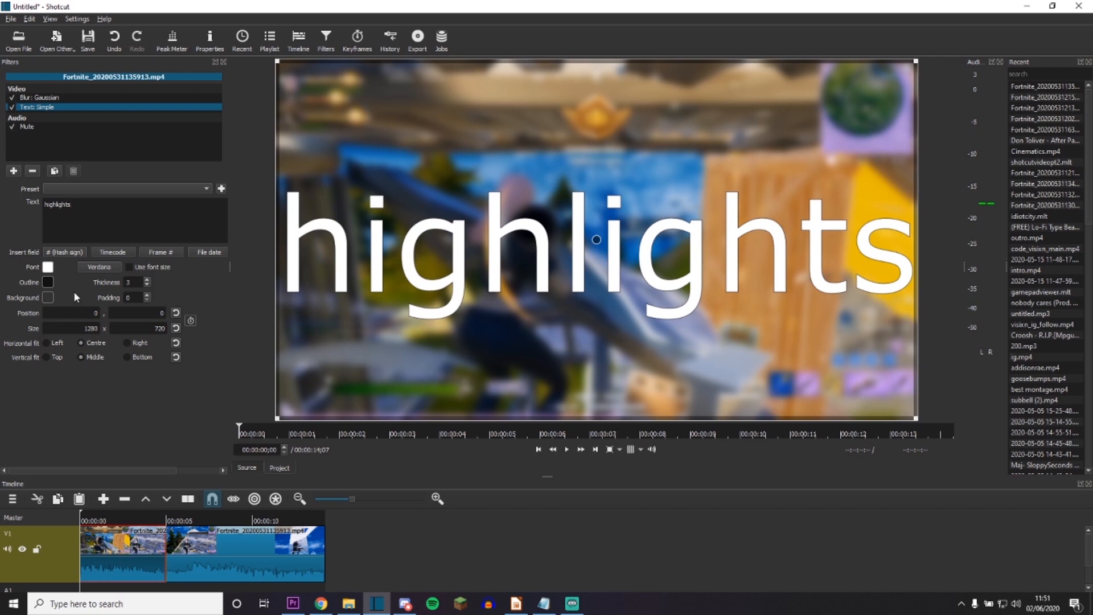
left_click(98, 267)
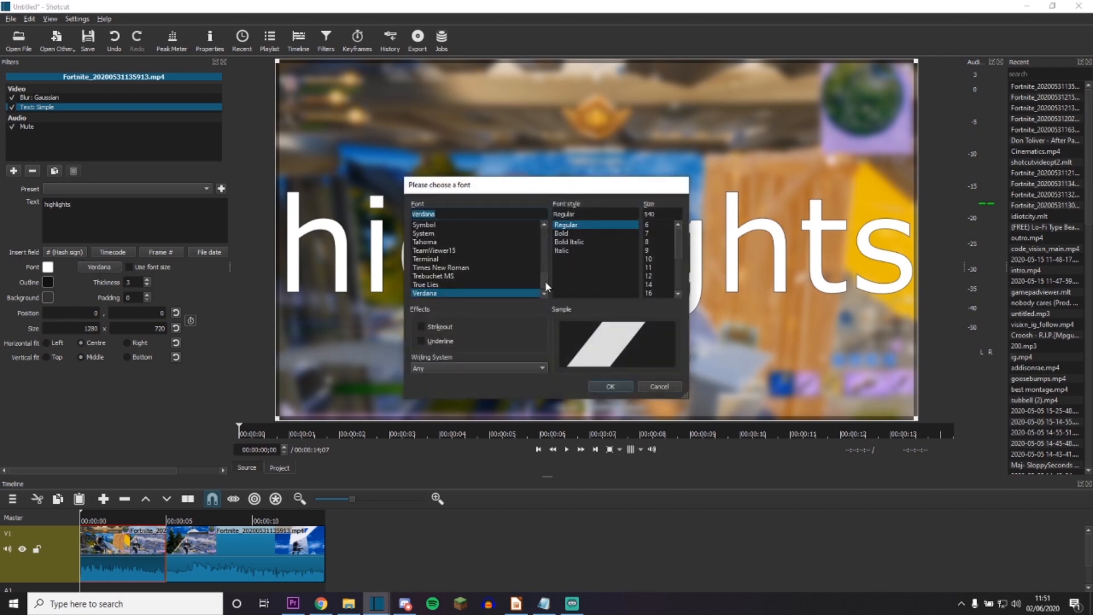
left_click_drag(546, 281, 542, 211)
left_click(447, 267)
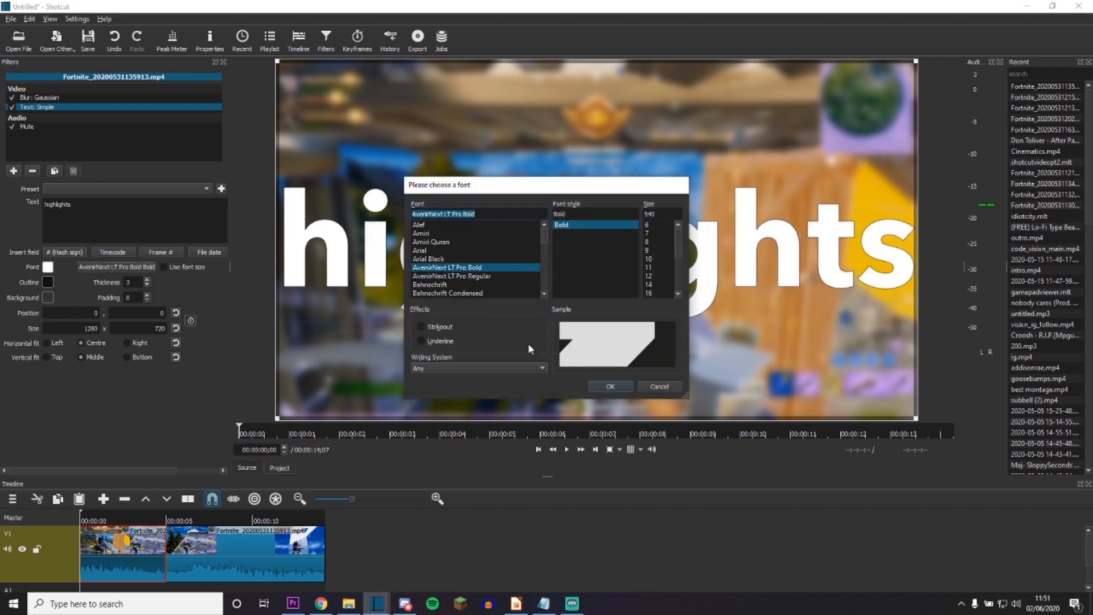
left_click(598, 388)
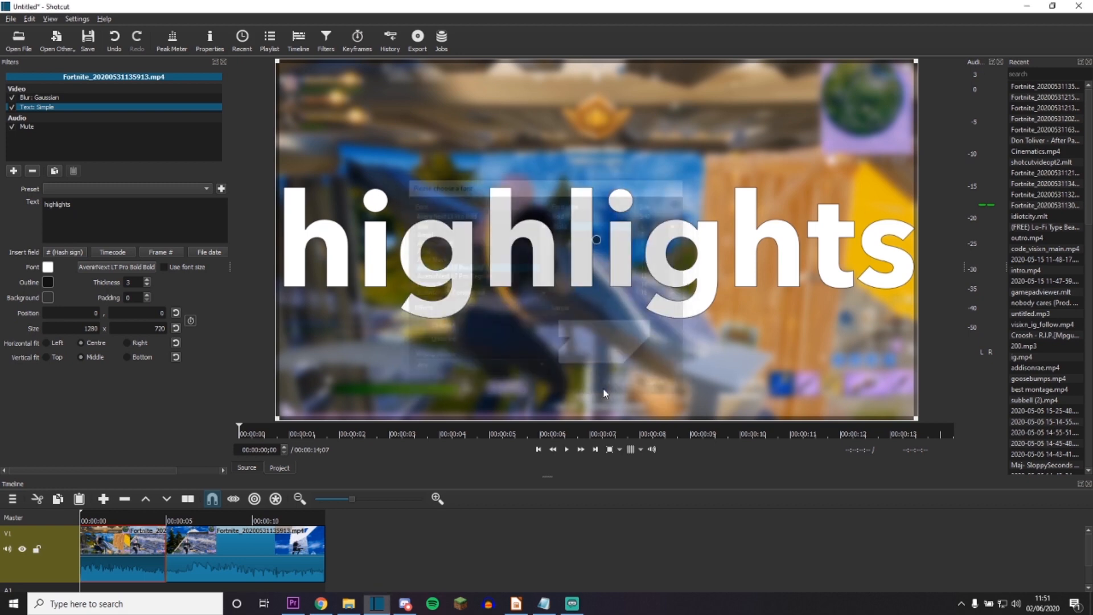
Give the title text a black (#000000) outline with a thickness of 20
left_click(48, 282)
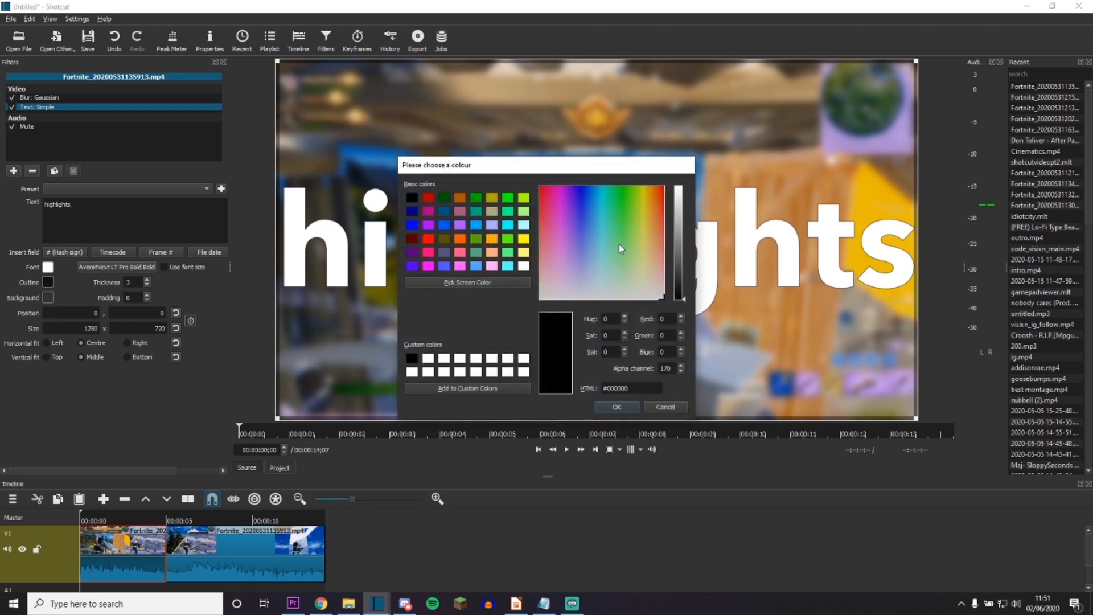
left_click(612, 408)
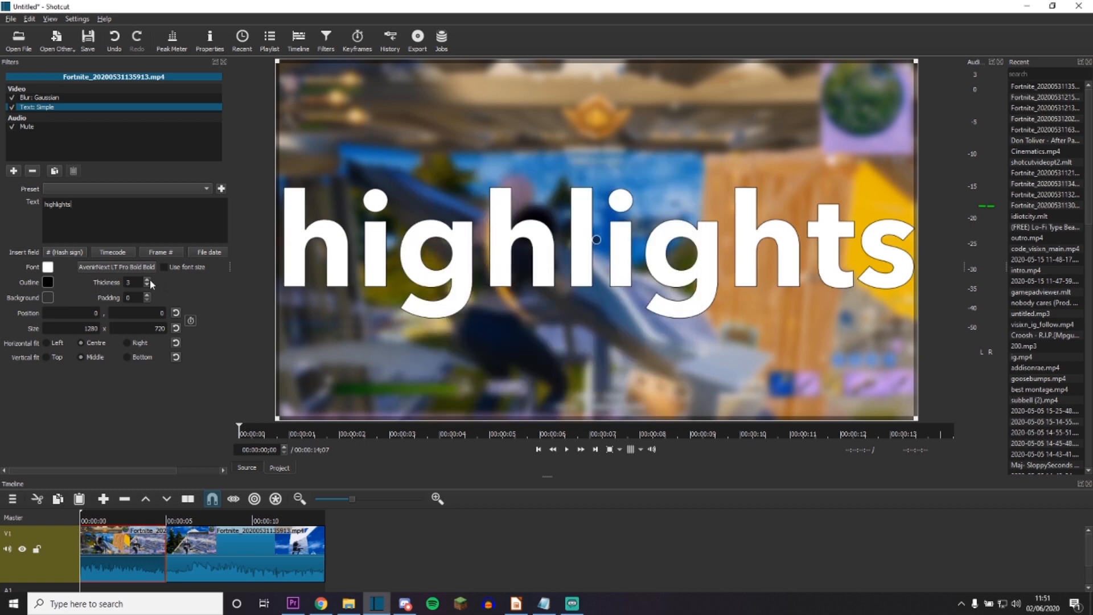
scroll(149, 279, "up", 17)
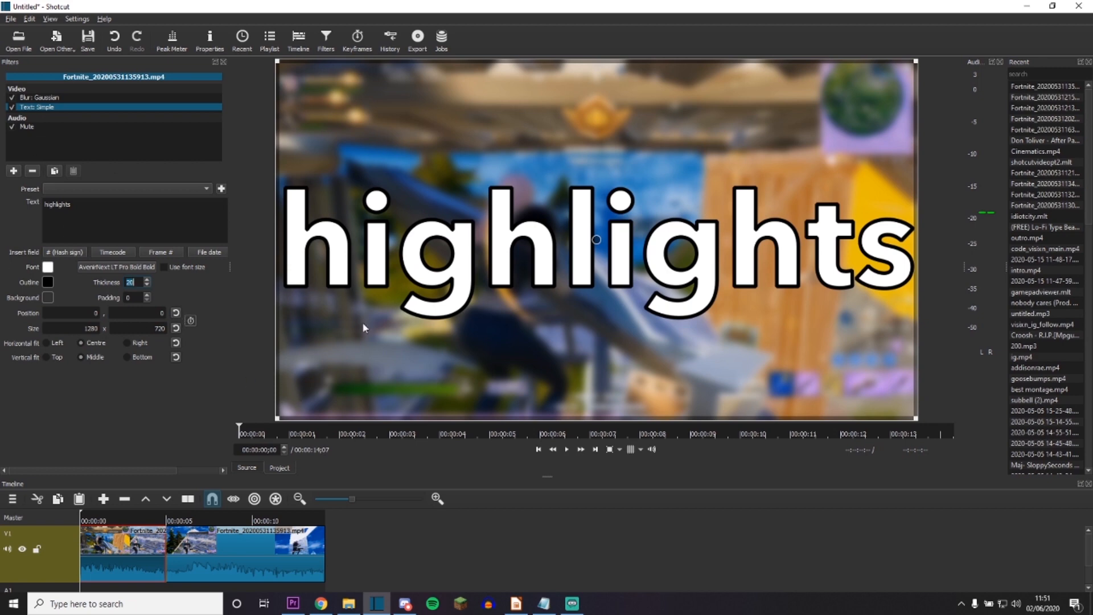
Scrub the timeline from the blurred opening title into the following gameplay segment to check the changeover
left_click(90, 513)
left_click_drag(92, 511, 173, 510)
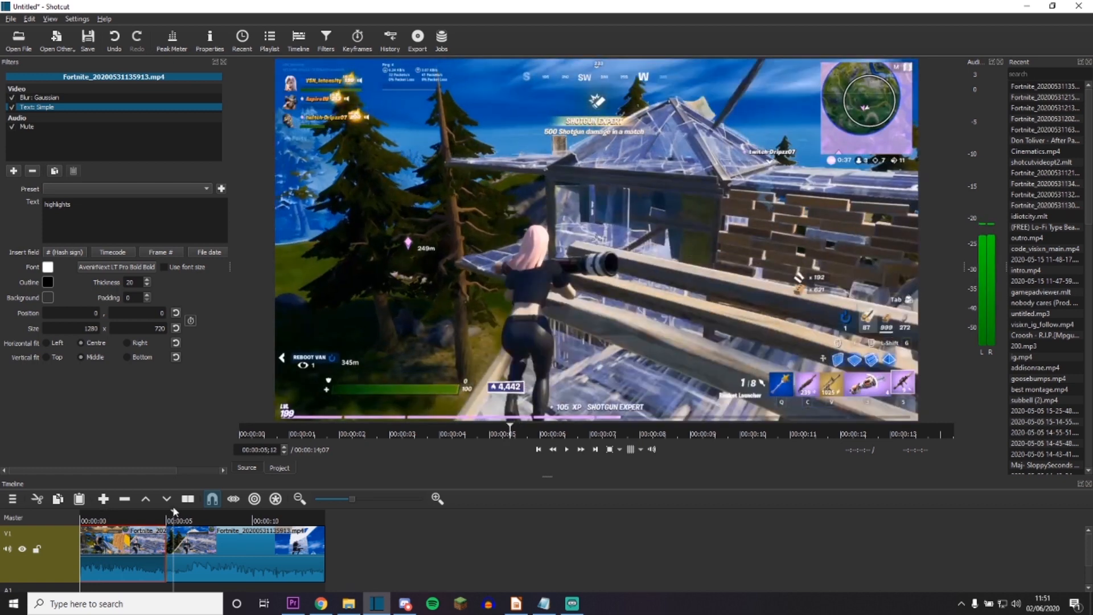
left_click_drag(175, 512, 172, 511)
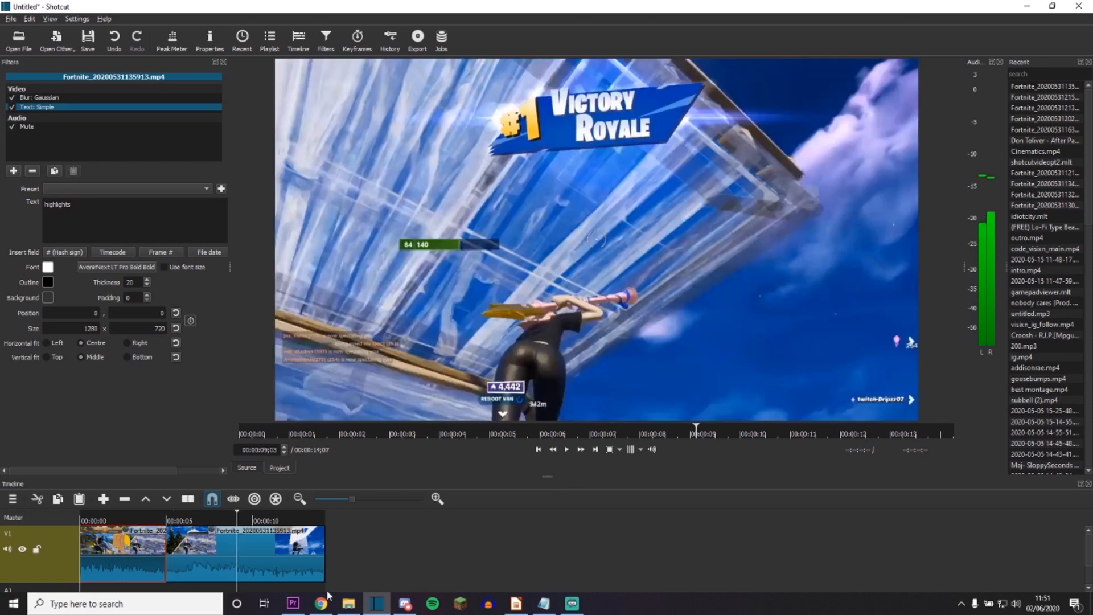
mouse_move(320, 599)
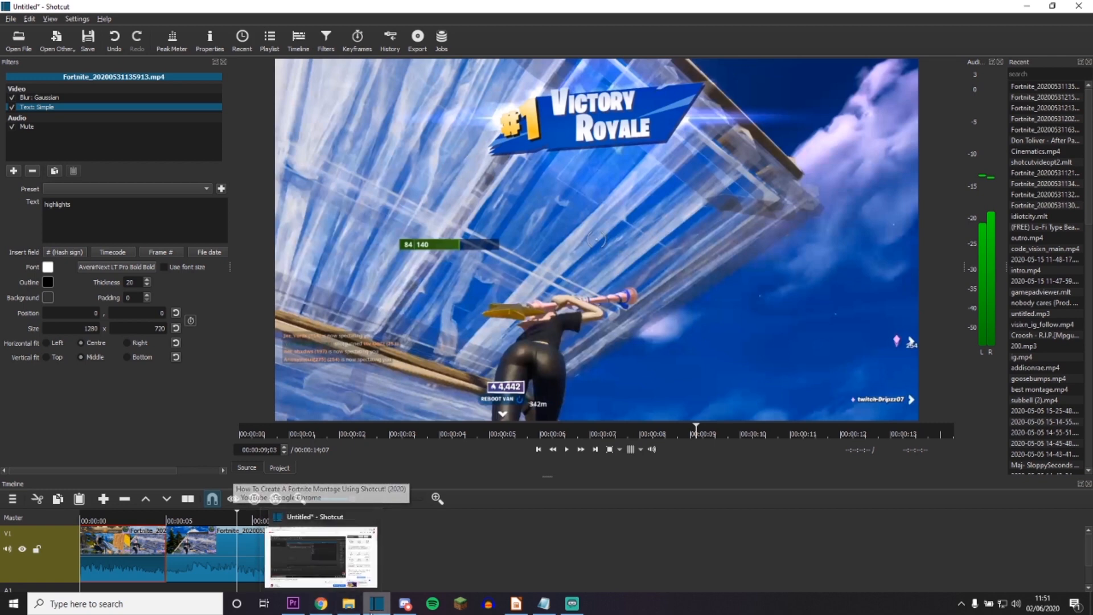
mouse_move(356, 609)
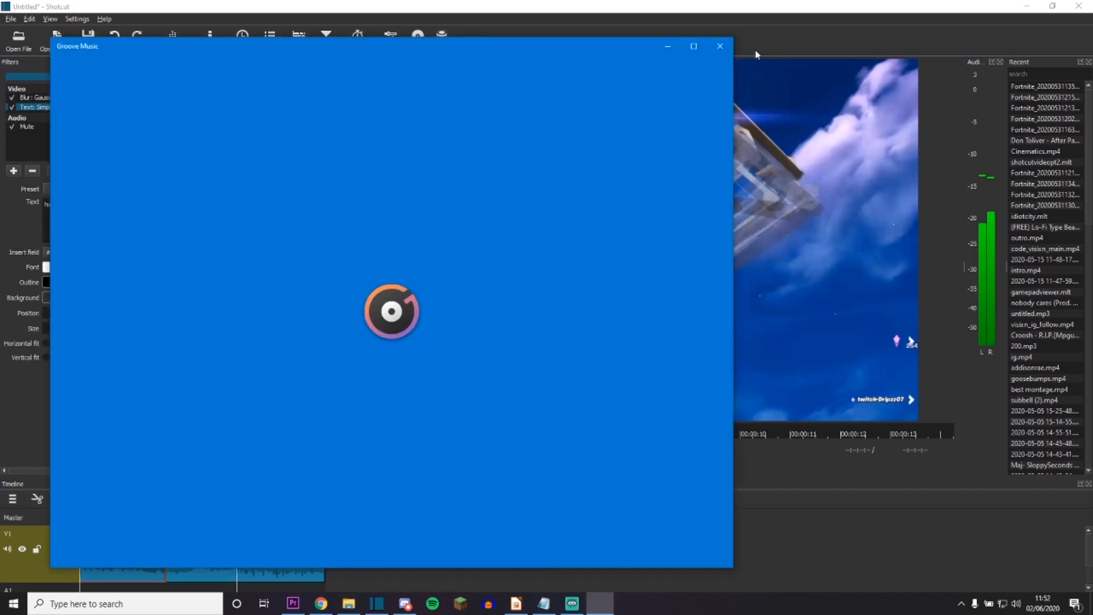
left_click(724, 46)
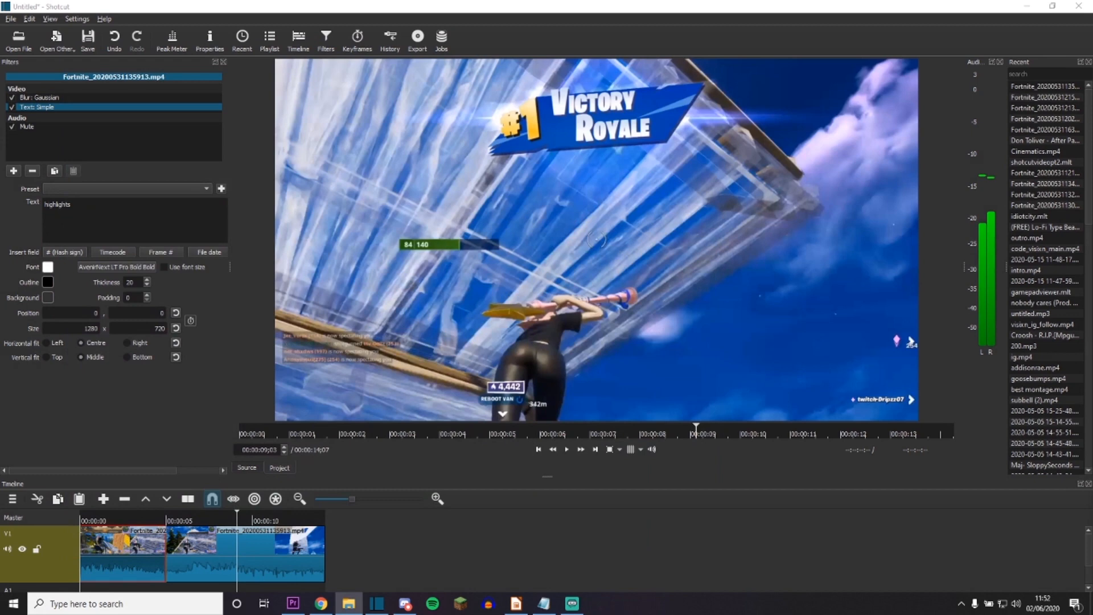
Open "Don Toliver - After Party (Lyrics)[Mpgun.com].mp3" from Documents > Intensity > Music and place it on audio track A1 at the start
key("ctrl+o")
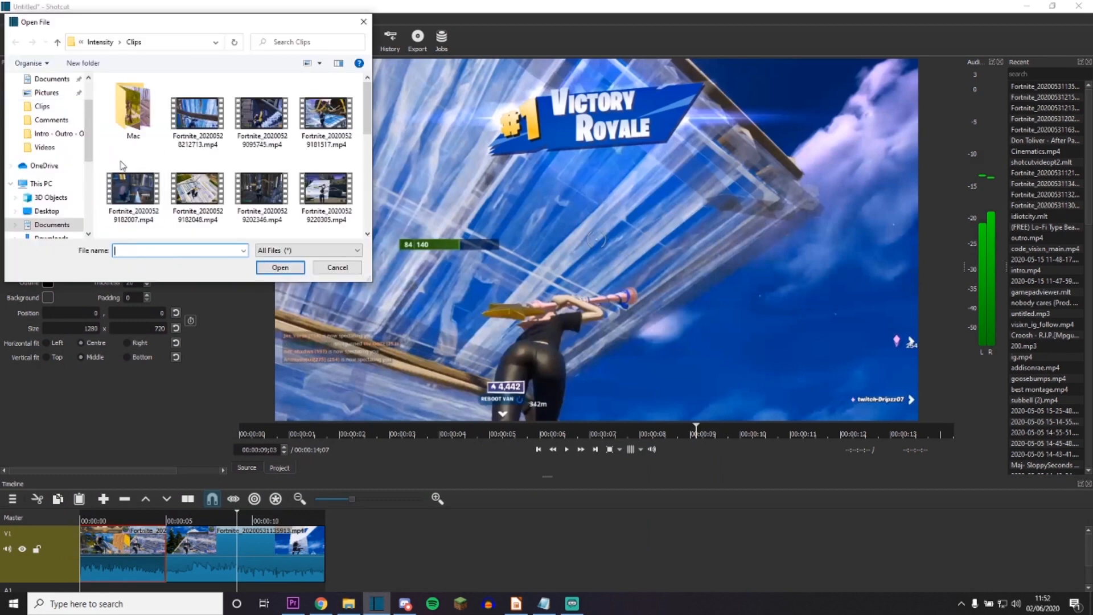
left_click(45, 227)
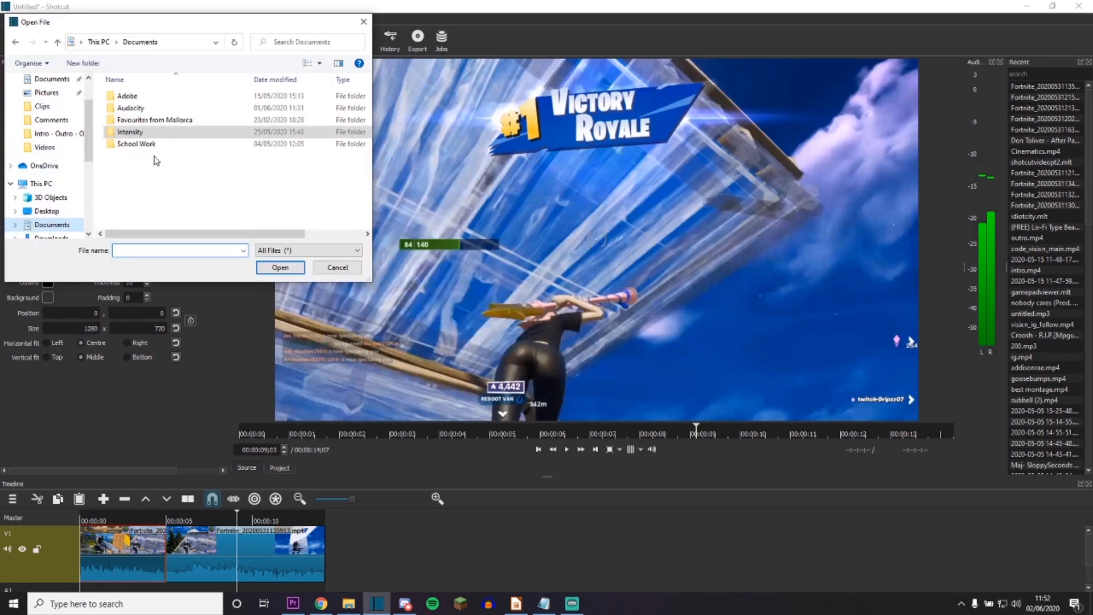
double_click(145, 141)
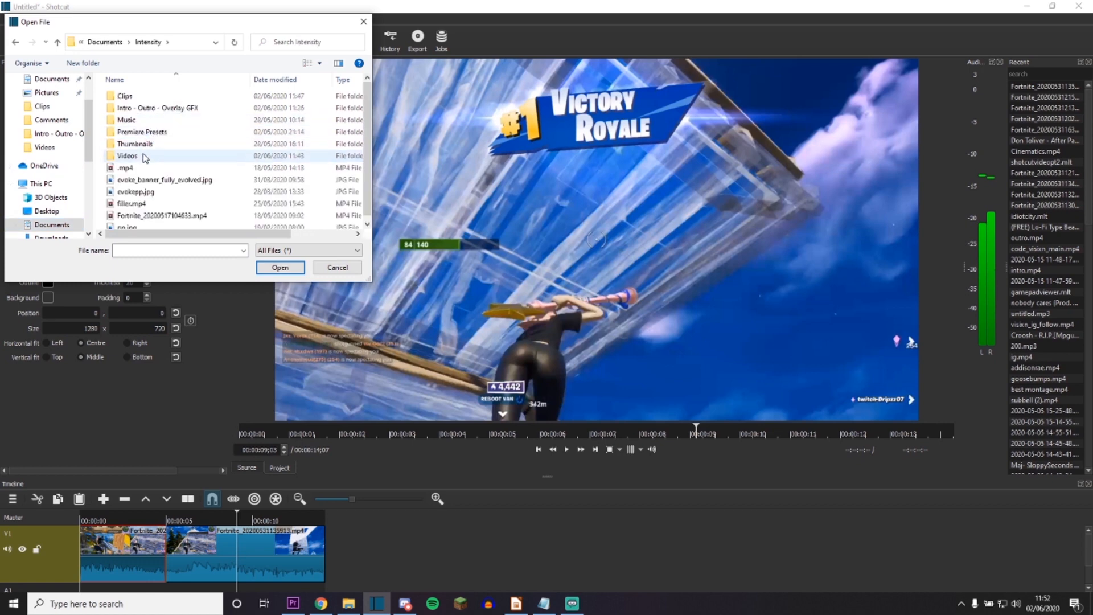
left_click(138, 122)
double_click(139, 122)
double_click(139, 143)
double_click(136, 155)
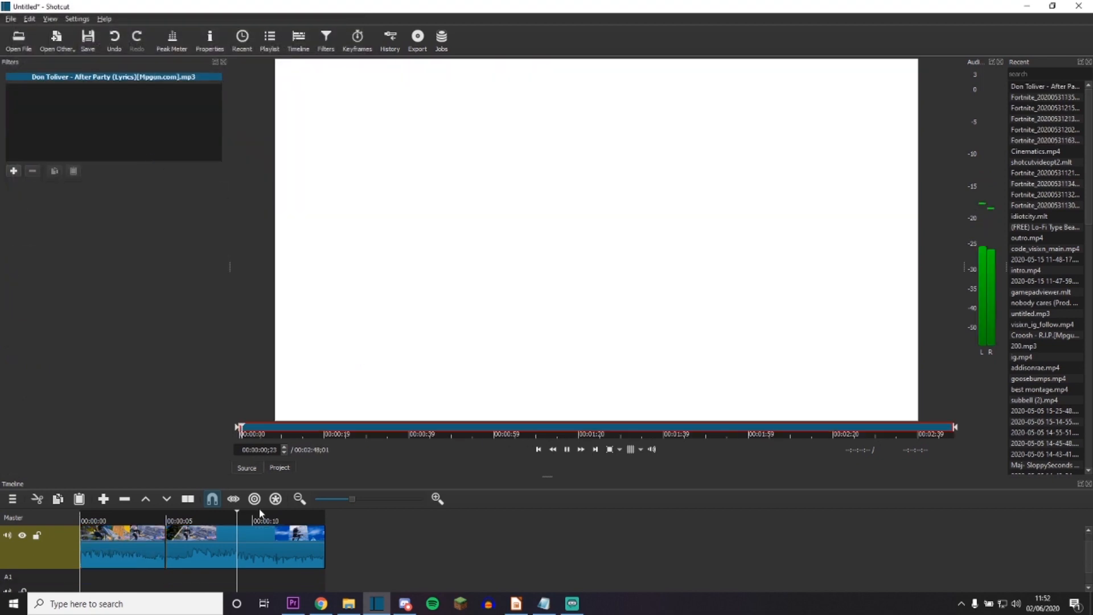
left_click_drag(466, 271, 84, 583)
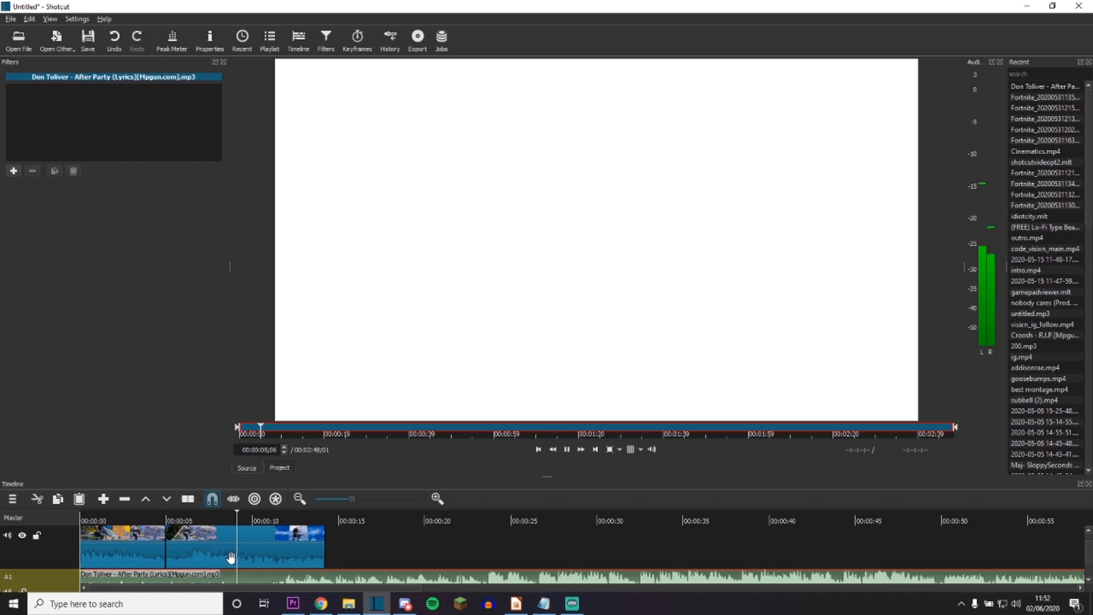
Play the sequence from the start to check the "highlights" opening together with the music
left_click(88, 566)
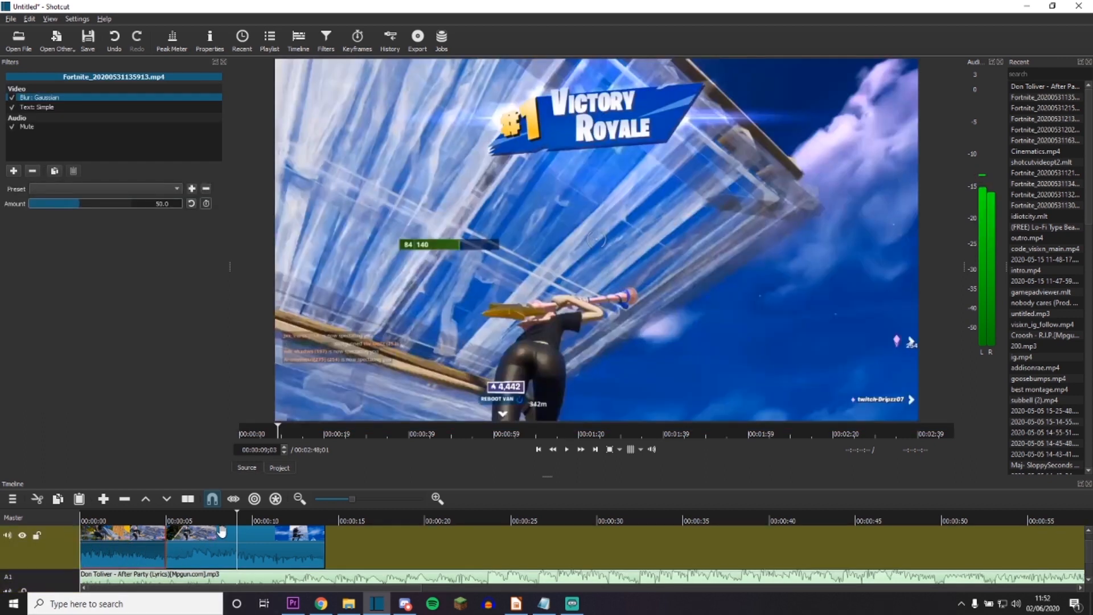
left_click_drag(237, 514, 81, 520)
left_click(569, 449)
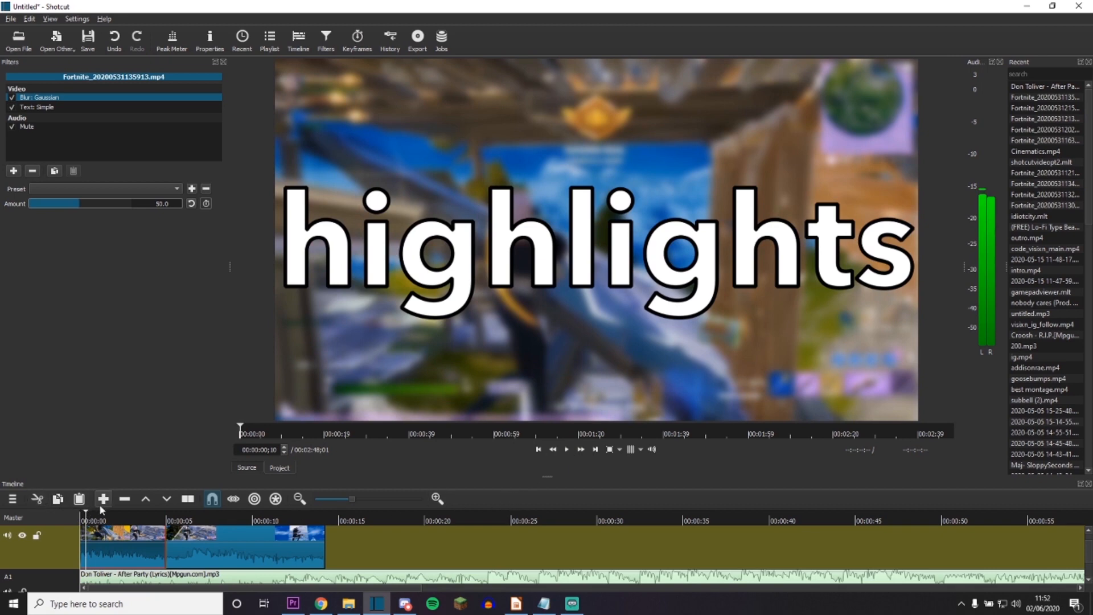
Play the first gameplay segment up to 00:00:08;14, split it there and delete the remainder
left_click_drag(86, 513, 188, 527)
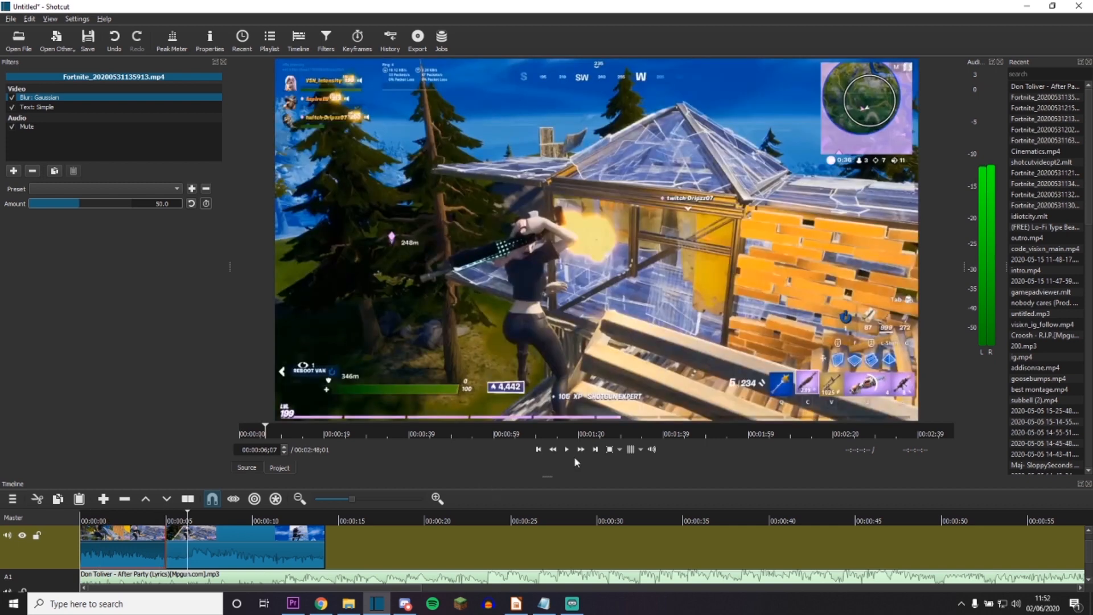
left_click(567, 449)
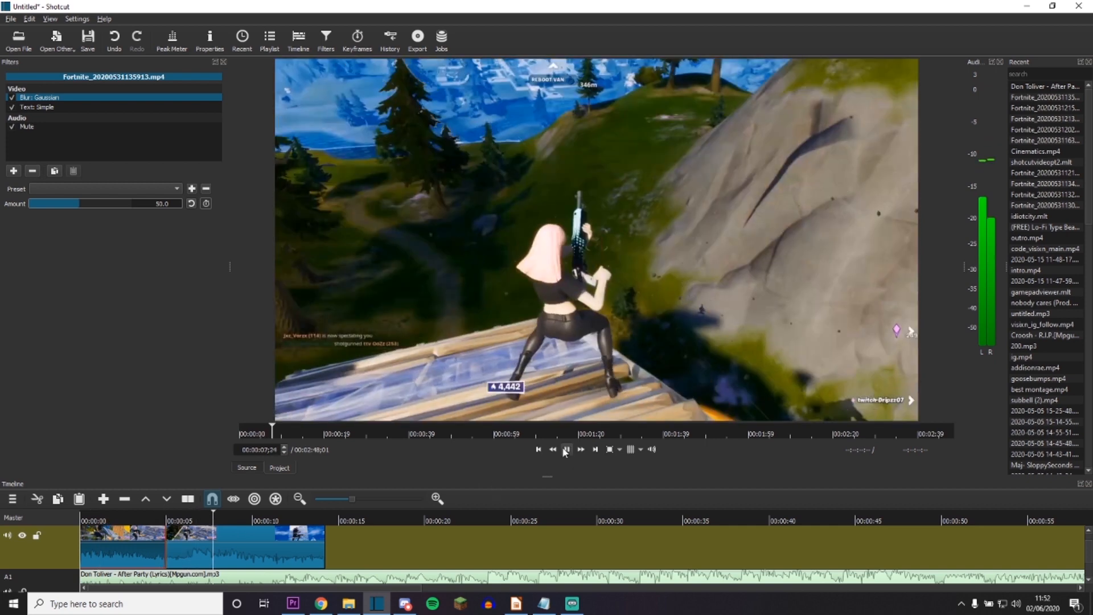
left_click(567, 450)
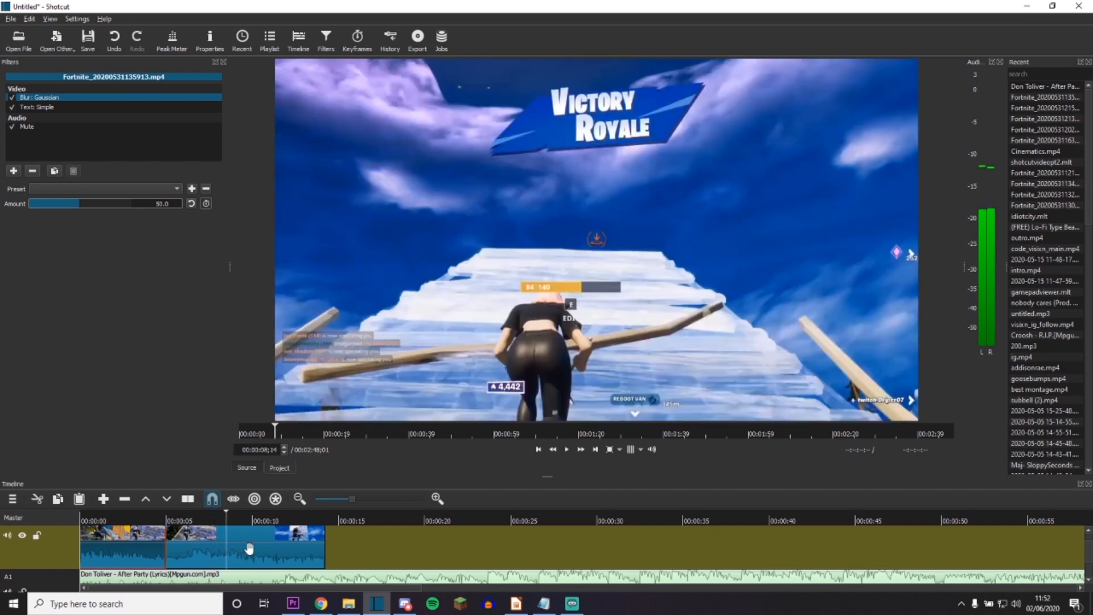
left_click(249, 547)
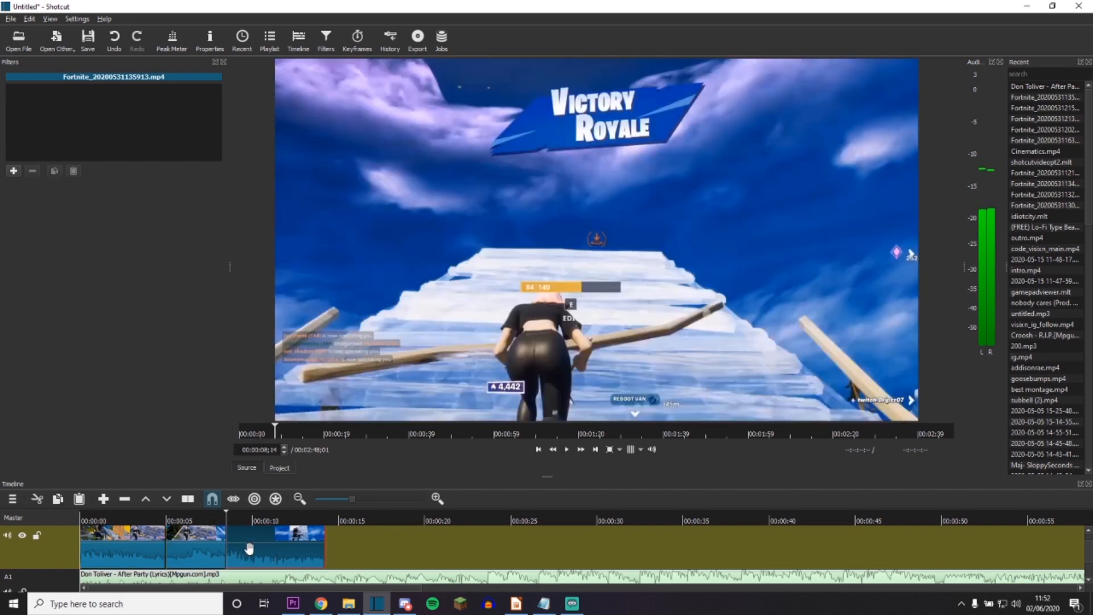
key("Delete")
Append the second playlist clip to the video track and overlap it slightly with the previous segment to create a transition
left_click(270, 43)
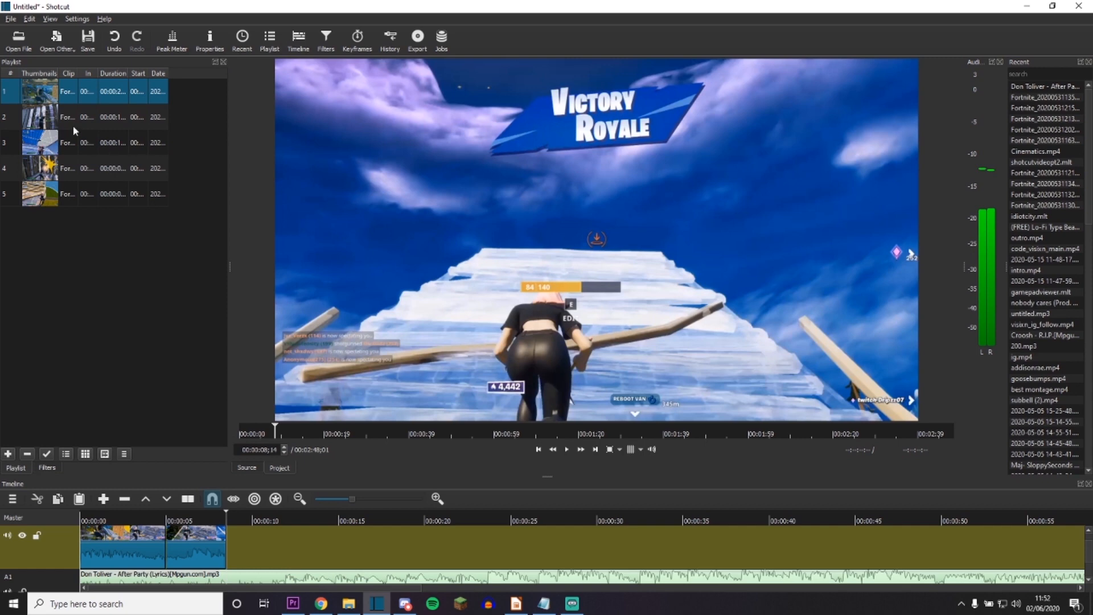
left_click_drag(45, 118, 234, 544)
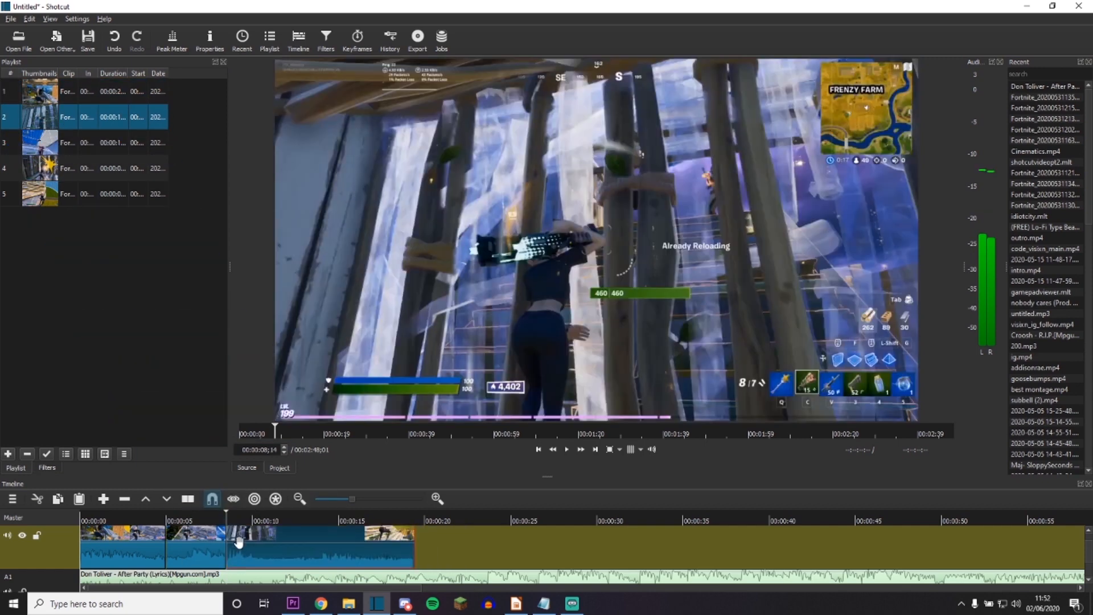
left_click_drag(258, 548, 247, 538)
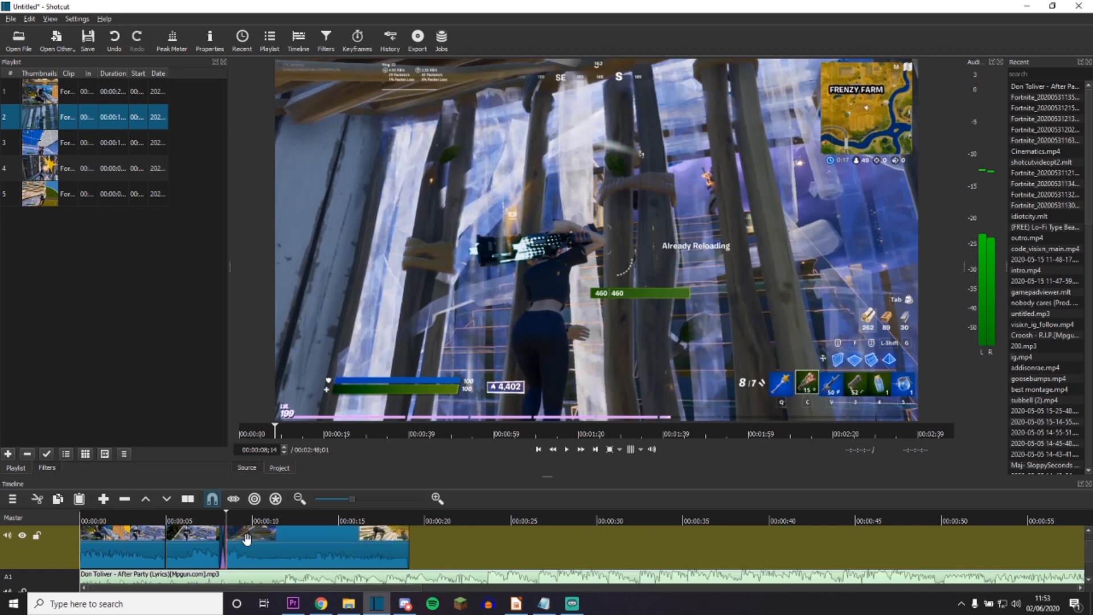
Play the second gameplay clip up to 00:00:16;03, split it there and delete the remainder
mouse_move(228, 511)
left_mouse_down()
mouse_move(217, 508)
mouse_move(231, 507)
left_mouse_up()
left_click(567, 451)
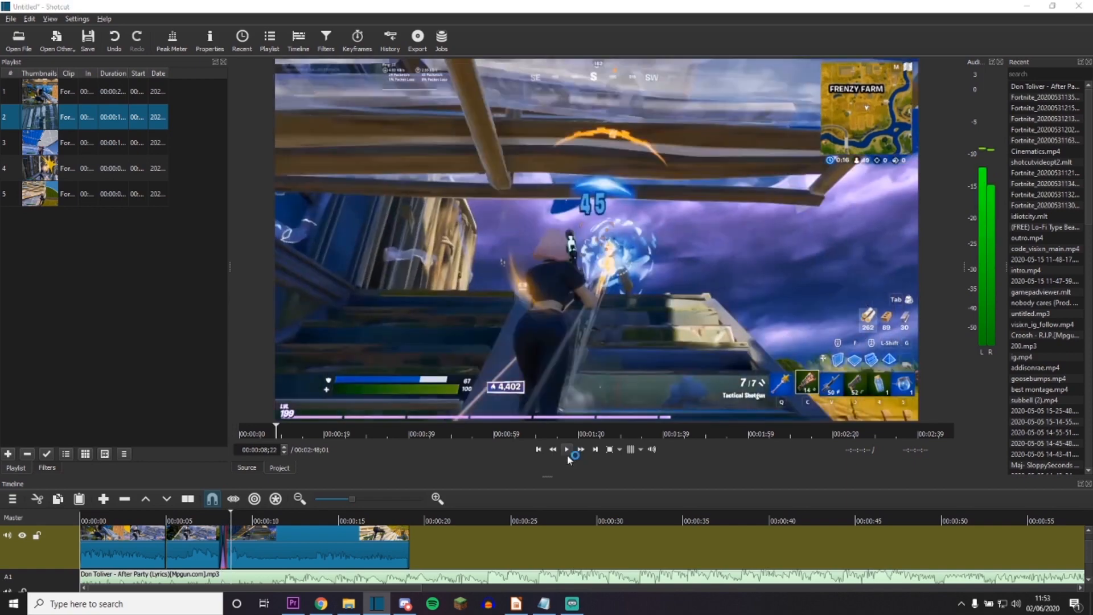
left_click(567, 450)
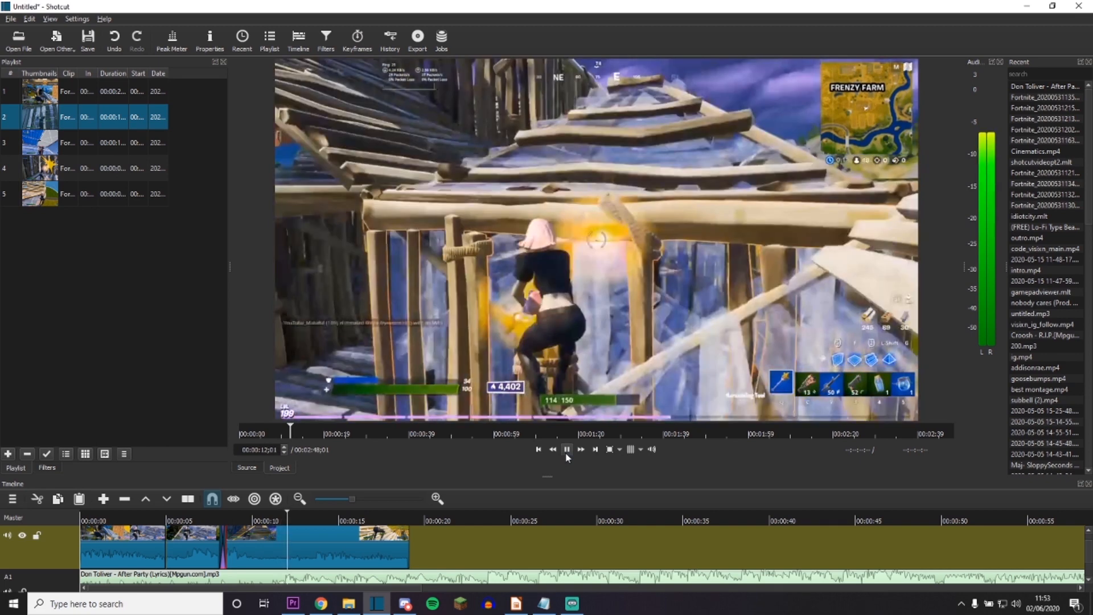
left_click(568, 450)
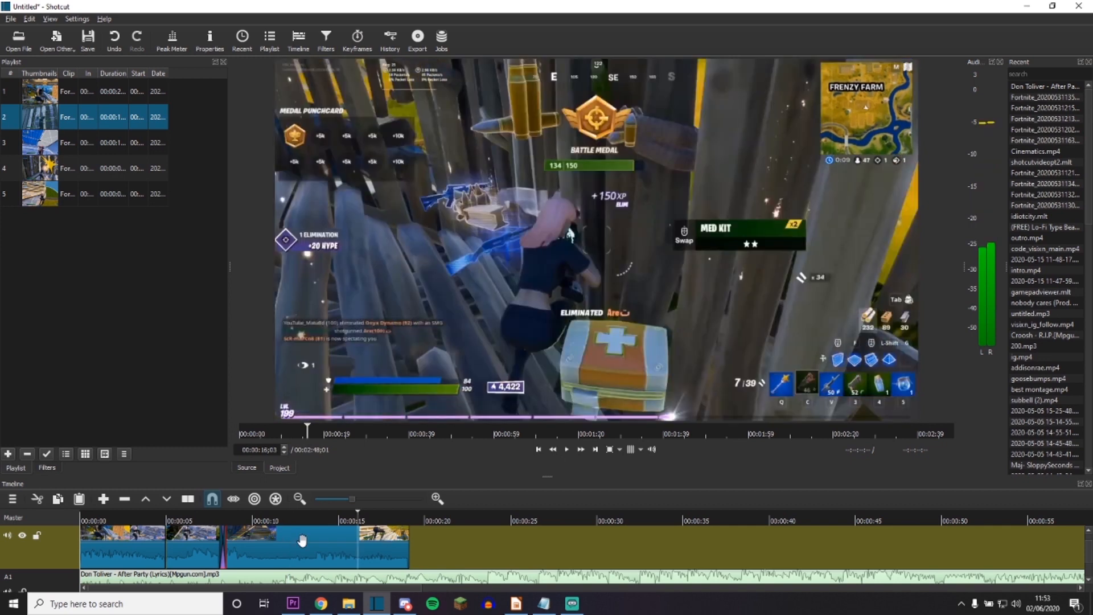
key("s")
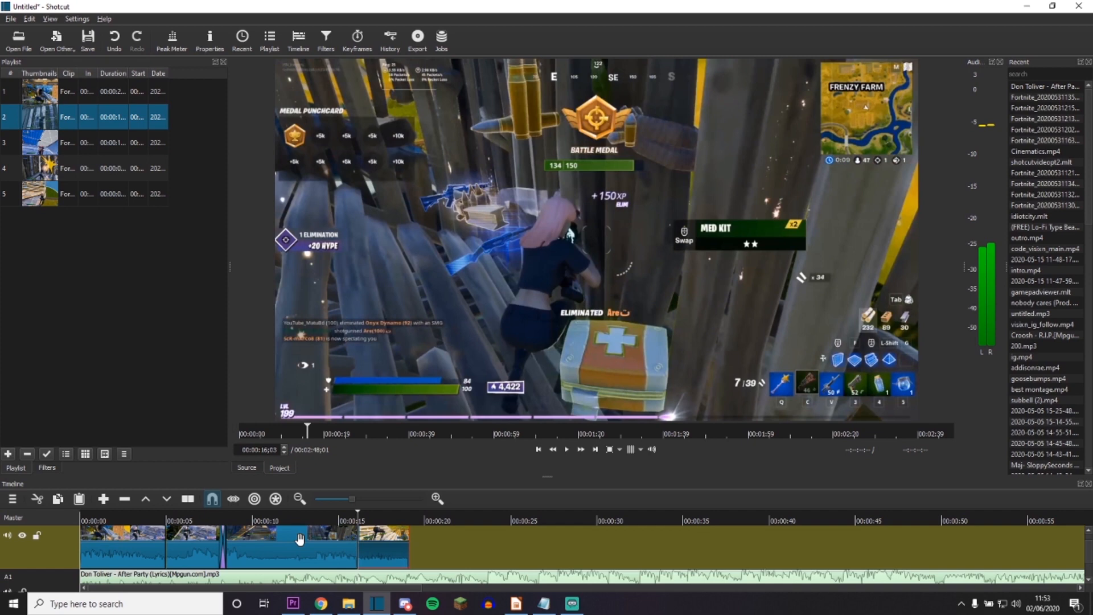
key("Delete")
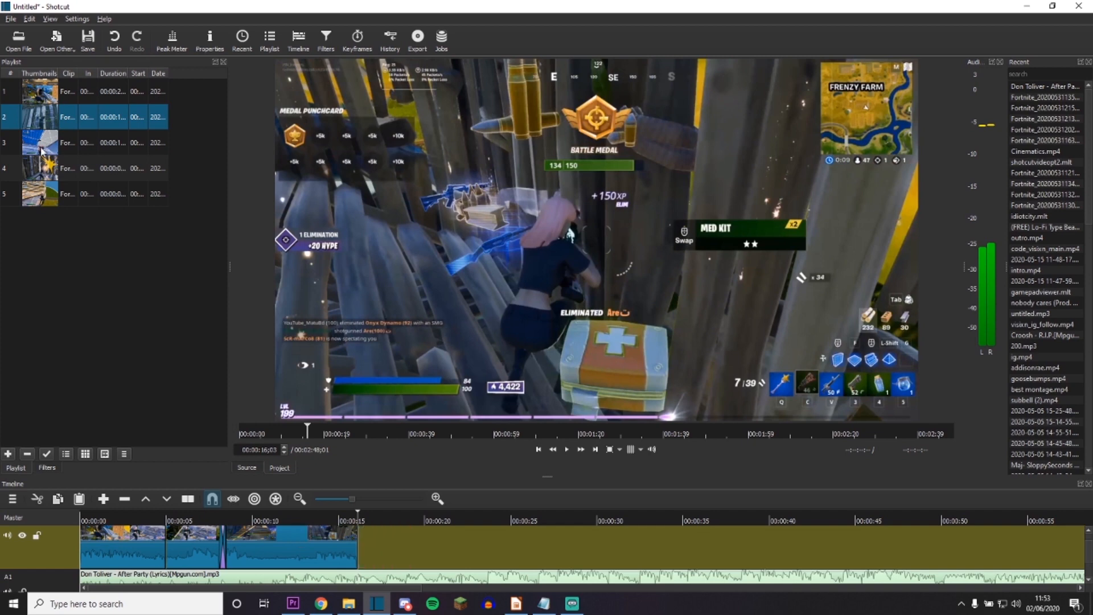
Add the third playlist clip to the video track and move it to start at about 00:00:20, leaving a gap before it
left_click_drag(41, 151, 356, 553)
left_click_drag(359, 516, 367, 512)
left_click_drag(415, 548, 483, 550)
Split the second gameplay clip at 00:00:15;00, set its final portion's speed to 0.8 and play it back
left_click_drag(368, 514, 340, 511)
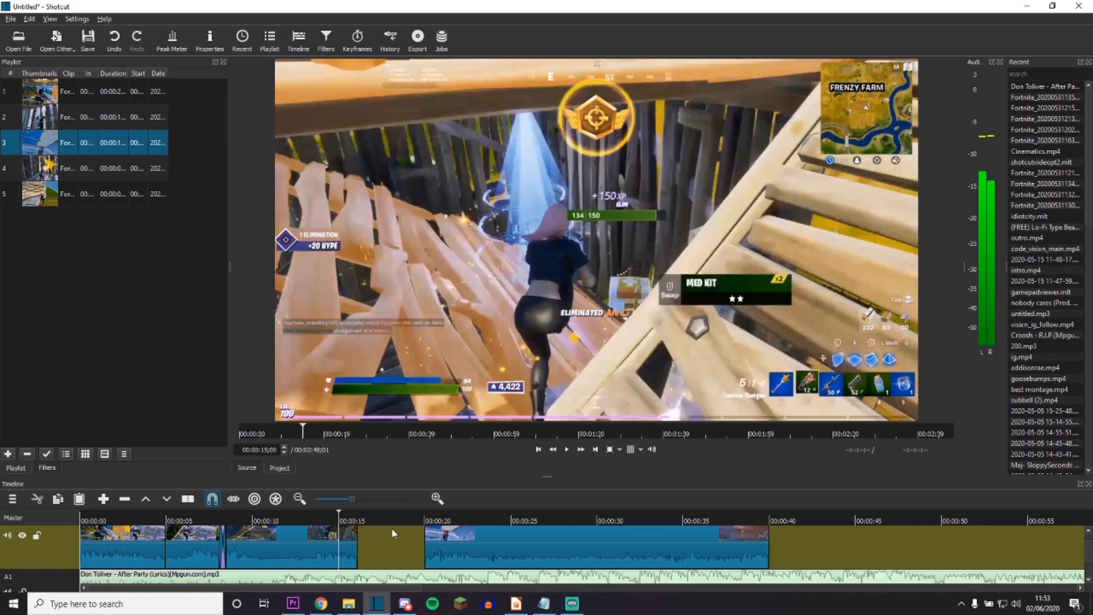
left_click(313, 545)
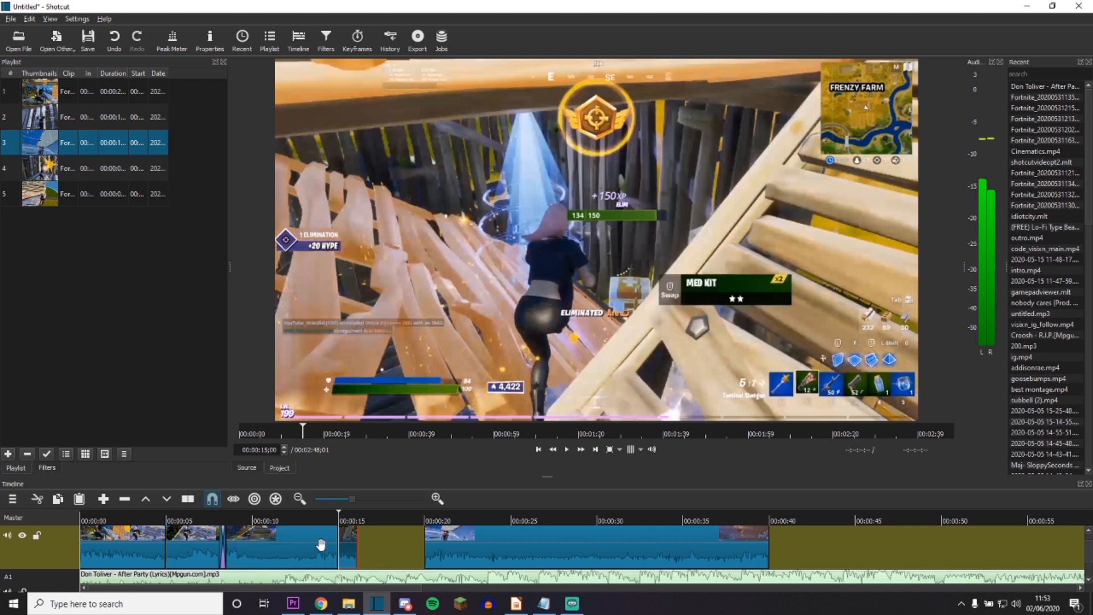
right_click(348, 548)
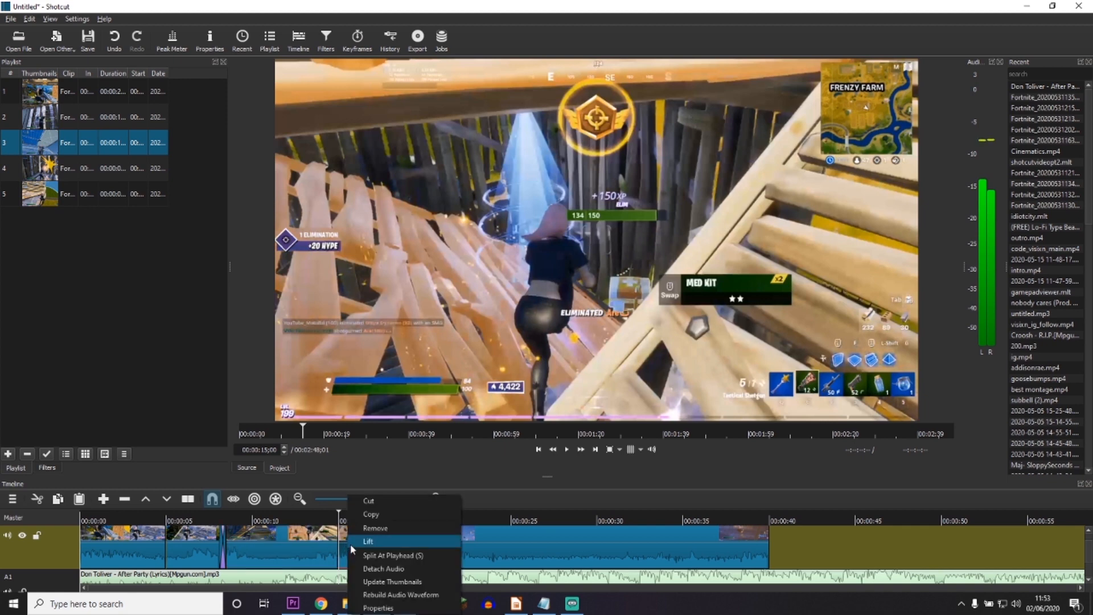
left_click(379, 607)
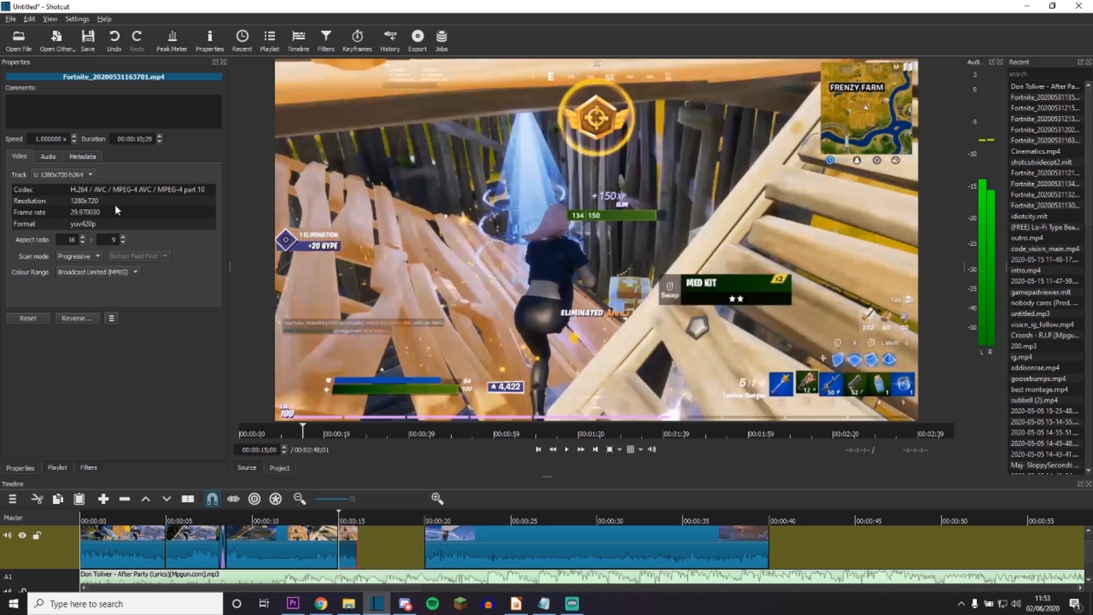
double_click(74, 142)
left_click(567, 450)
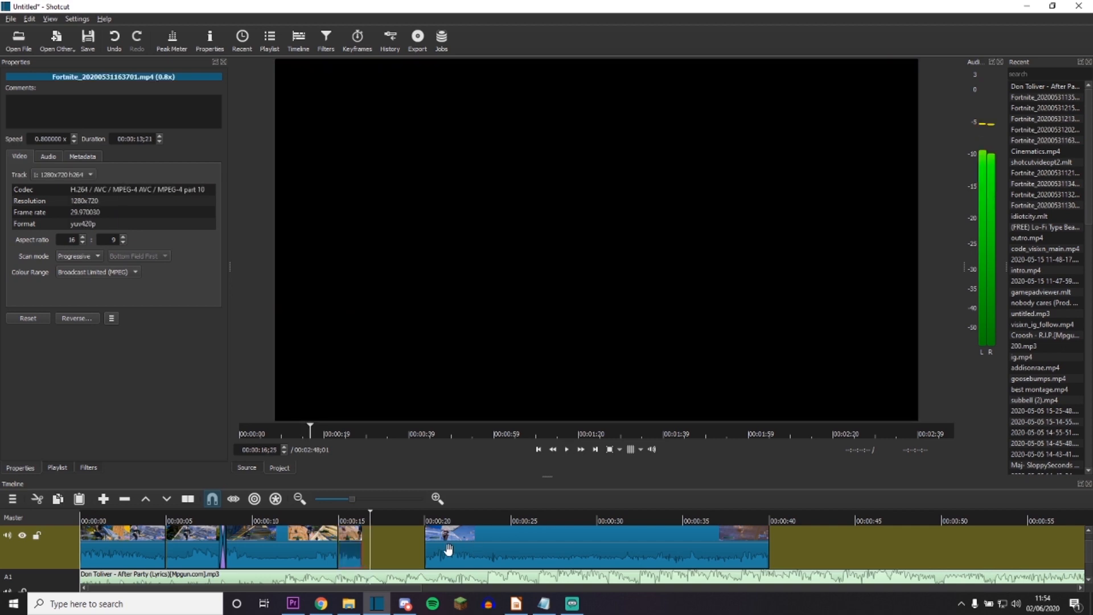
Close the gap by moving the third clip to overlap the slowed segment with a dissolve transition, and scrub past it
left_click_drag(449, 548, 378, 540)
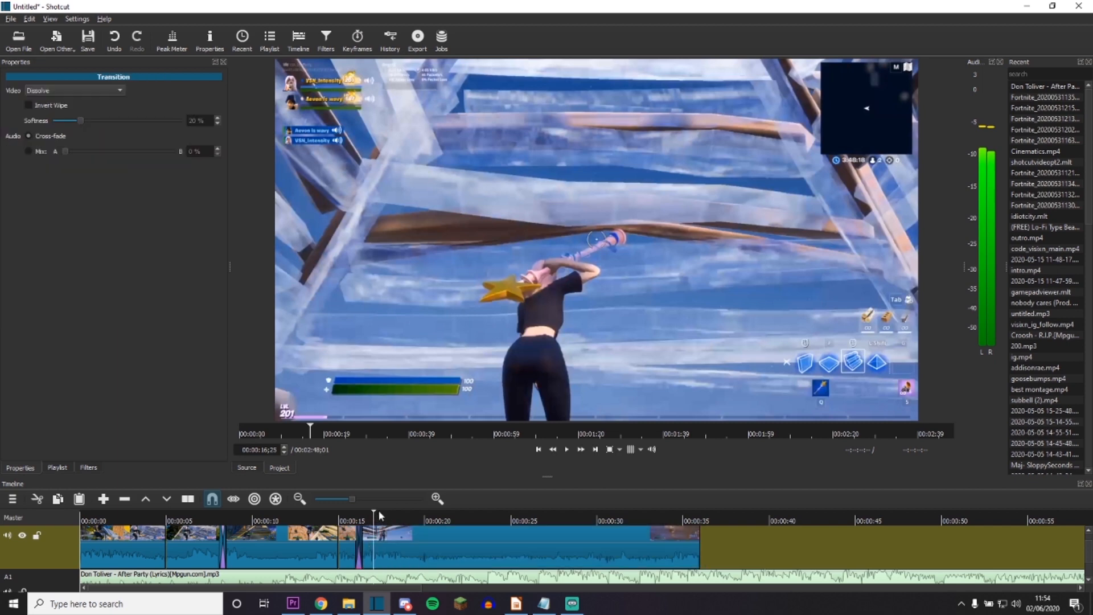
left_click(380, 515)
left_click_drag(388, 513, 430, 515)
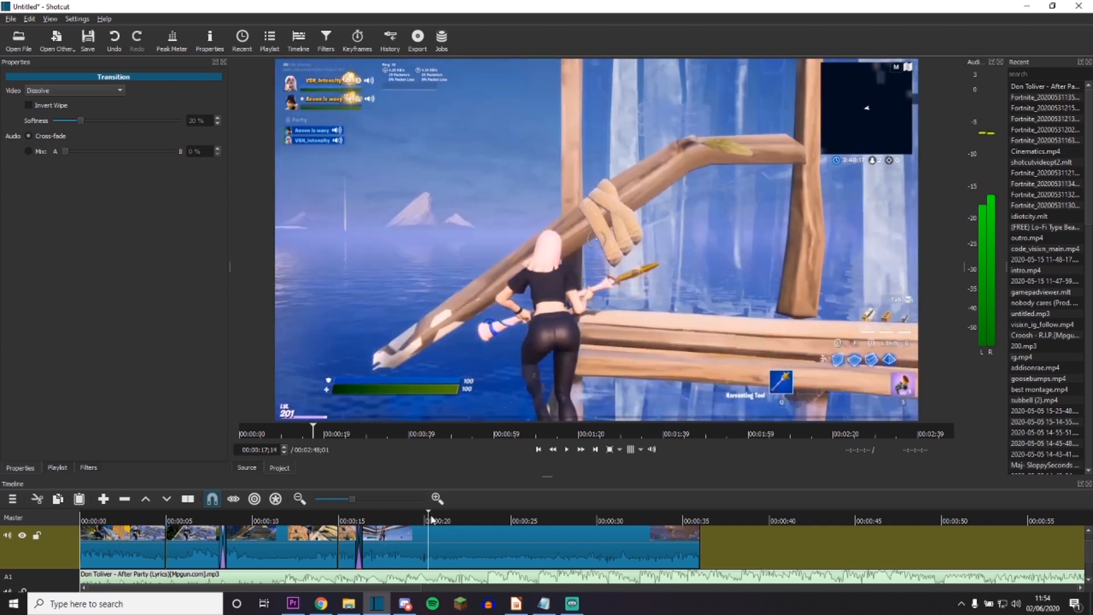
Trim the third gameplay clip to end at about 00:00:30;16 and append the fourth playlist clip directly after it
left_click(567, 450)
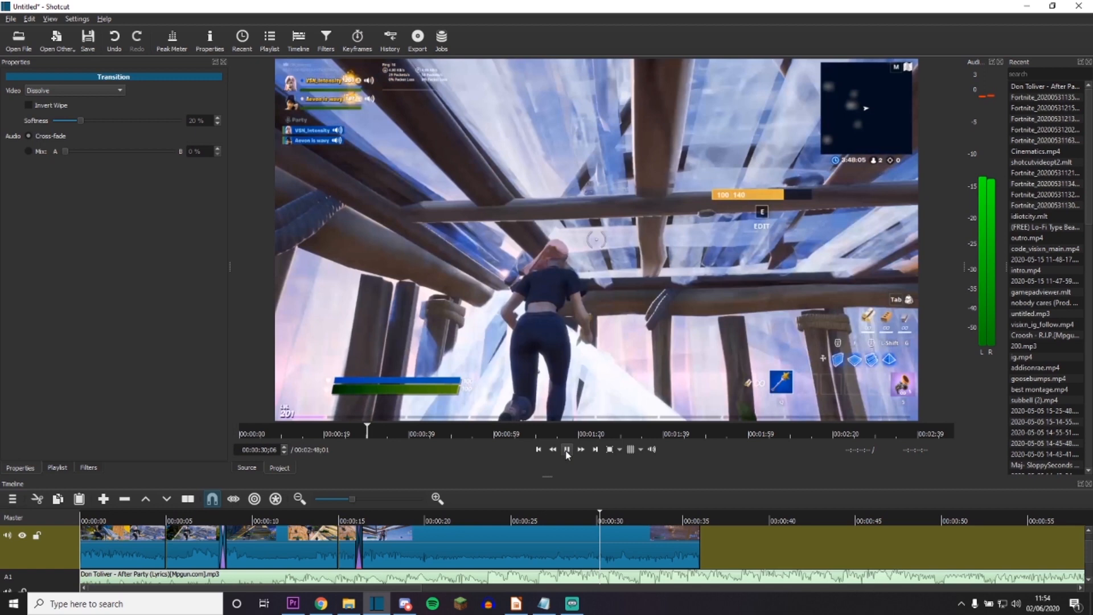
left_click_drag(40, 168, 607, 547)
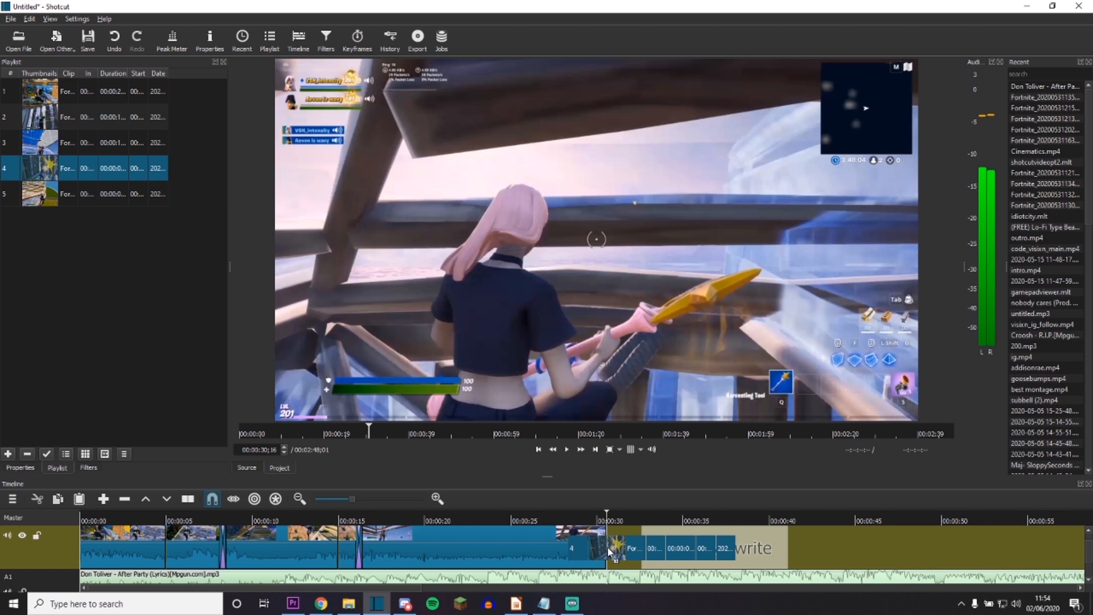
left_click_drag(607, 547, 607, 547)
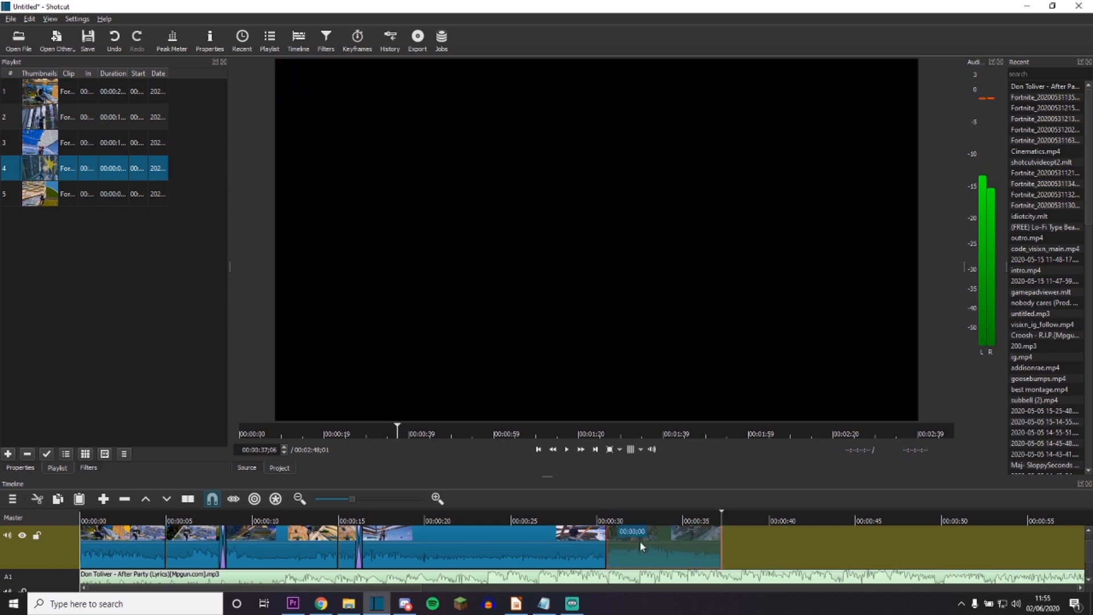